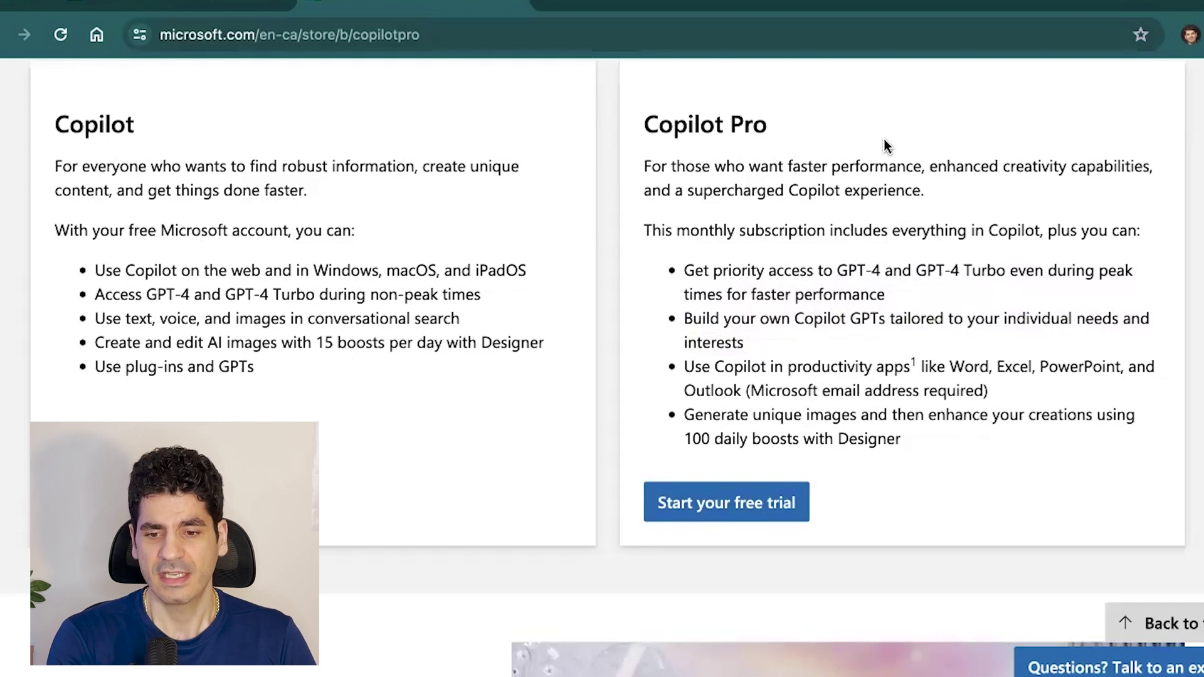
{"action": "left_click_drag", "start_coordinate": [672, 122], "coordinate": [797, 119]}
{"action": "left_click_drag", "start_coordinate": [728, 272], "coordinate": [1005, 280]}
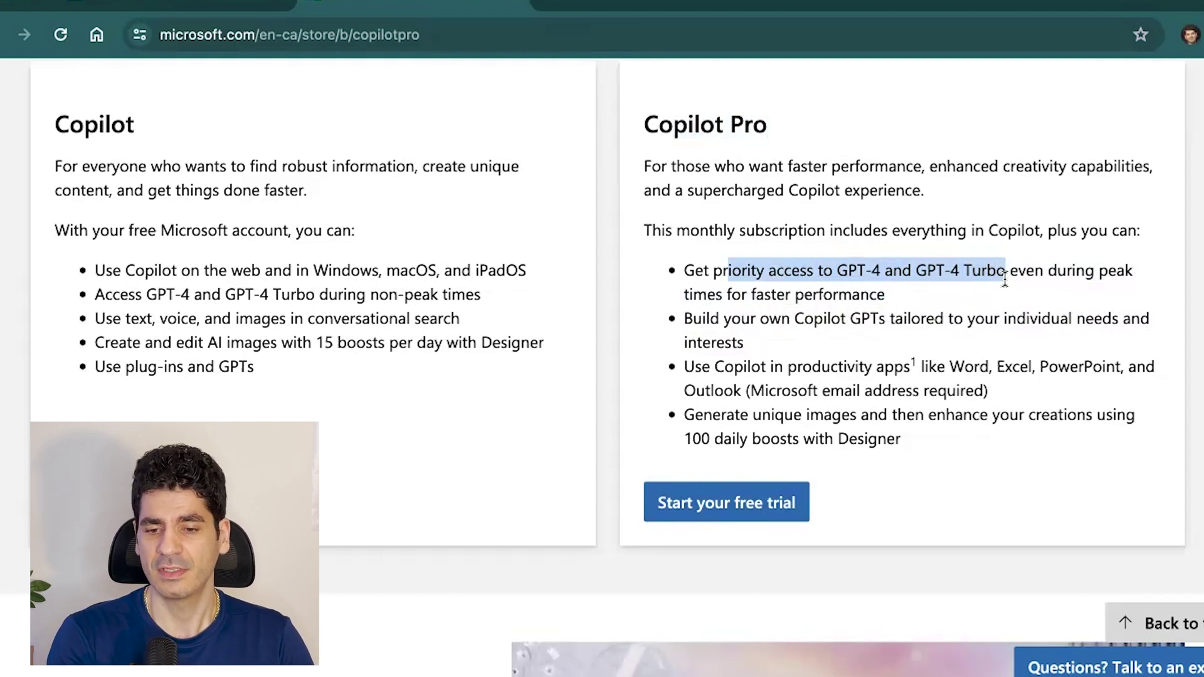
{"action": "left_click_drag", "start_coordinate": [726, 318], "coordinate": [900, 350]}
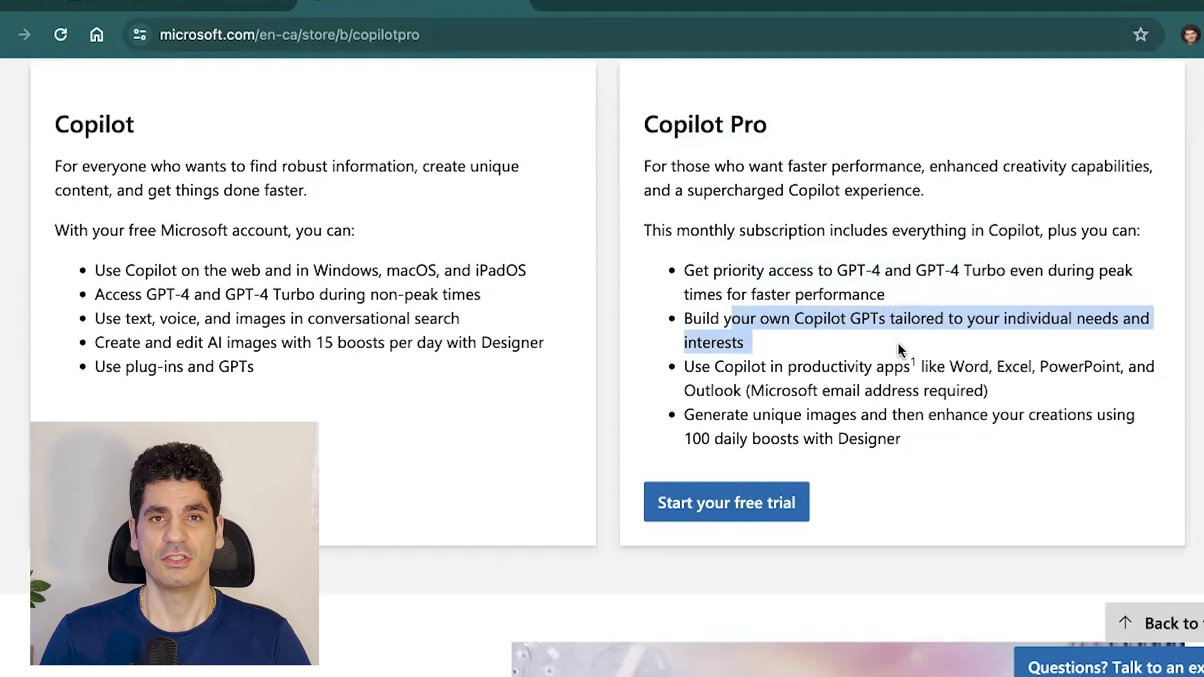
{"action": "left_click", "coordinate": [898, 343]}
{"action": "left_click_drag", "start_coordinate": [715, 365], "coordinate": [989, 368]}
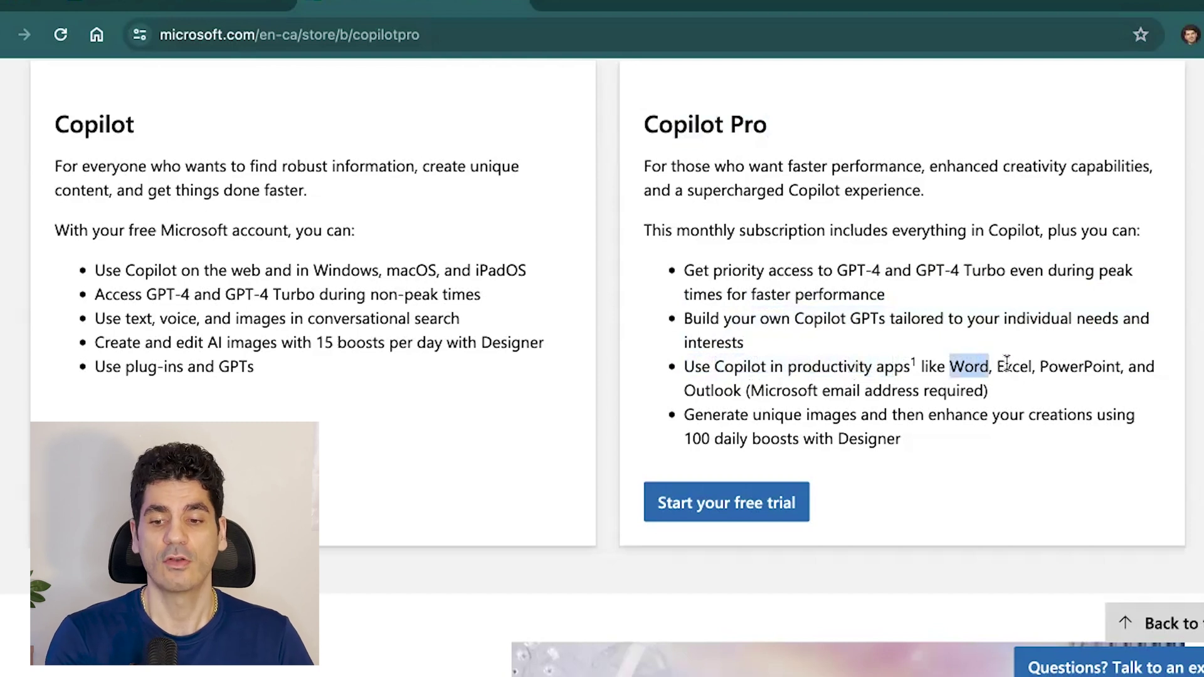
{"action": "left_click_drag", "start_coordinate": [1069, 366], "coordinate": [1137, 368]}
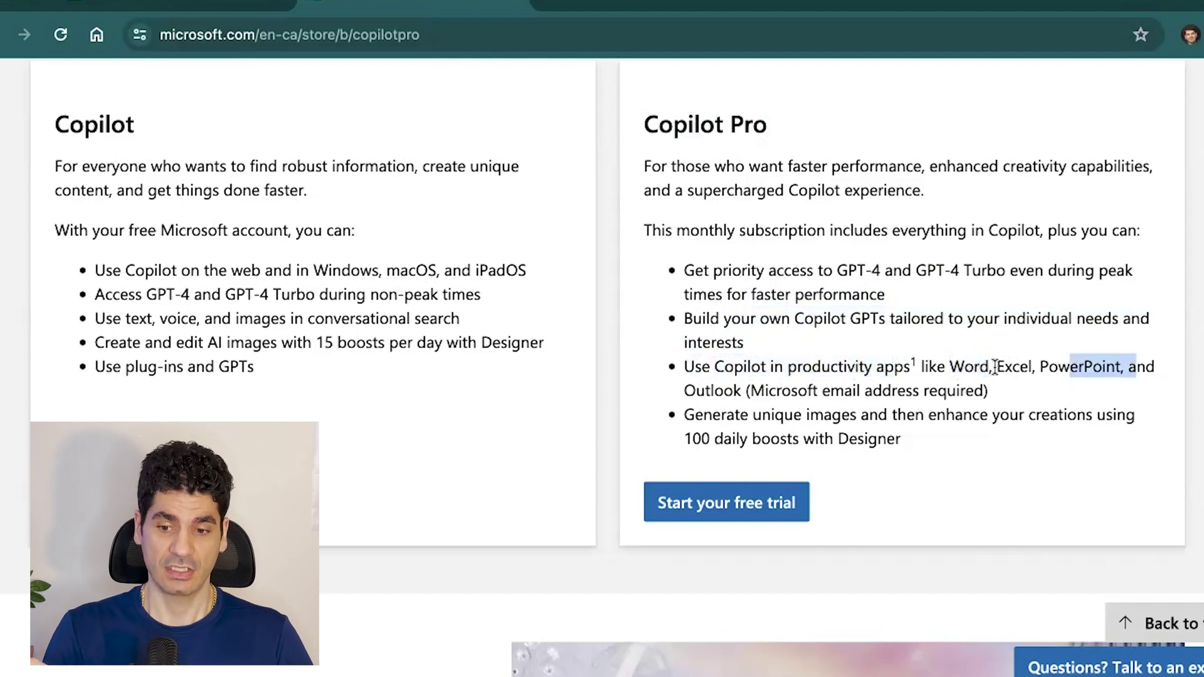
{"action": "left_click_drag", "start_coordinate": [670, 390], "coordinate": [738, 387]}
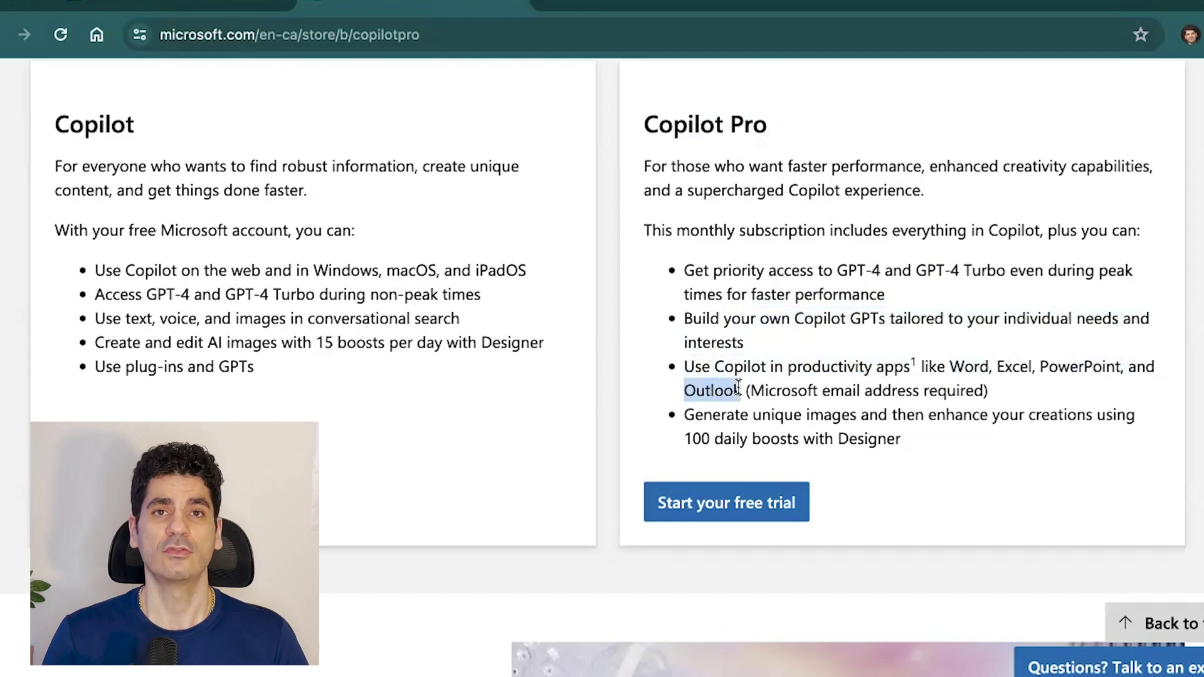
{"action": "left_click", "coordinate": [718, 409]}
{"action": "left_click_drag", "start_coordinate": [719, 408], "coordinate": [899, 437]}
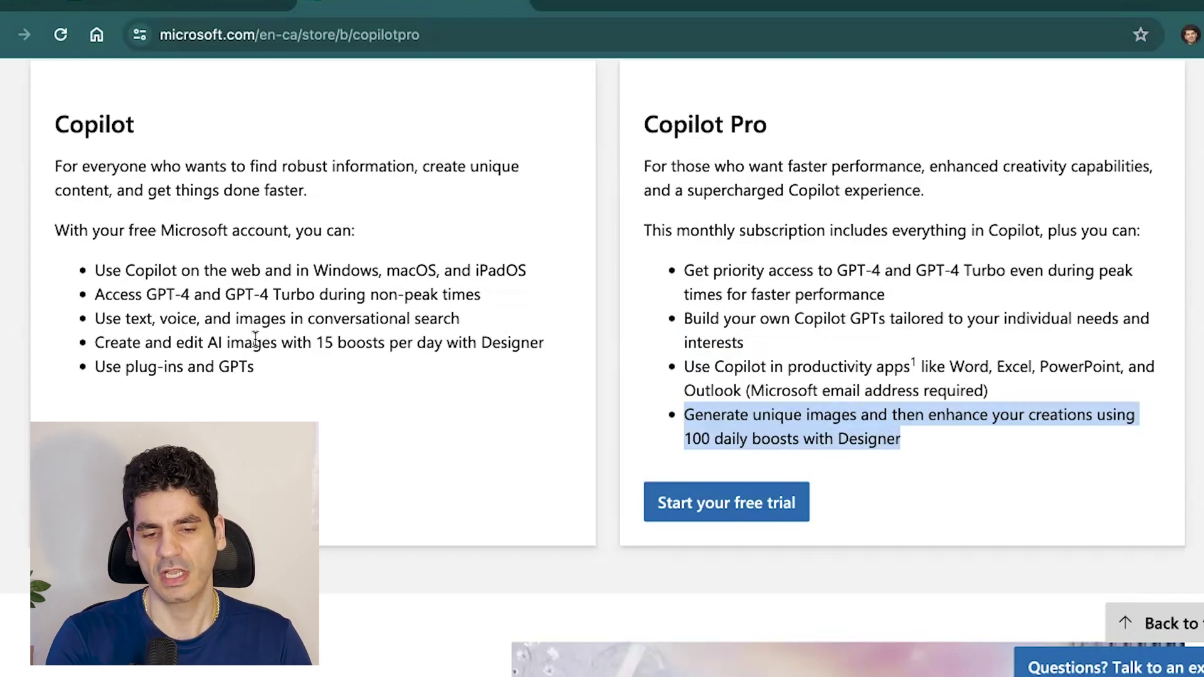
{"action": "left_click_drag", "start_coordinate": [313, 343], "coordinate": [443, 343]}
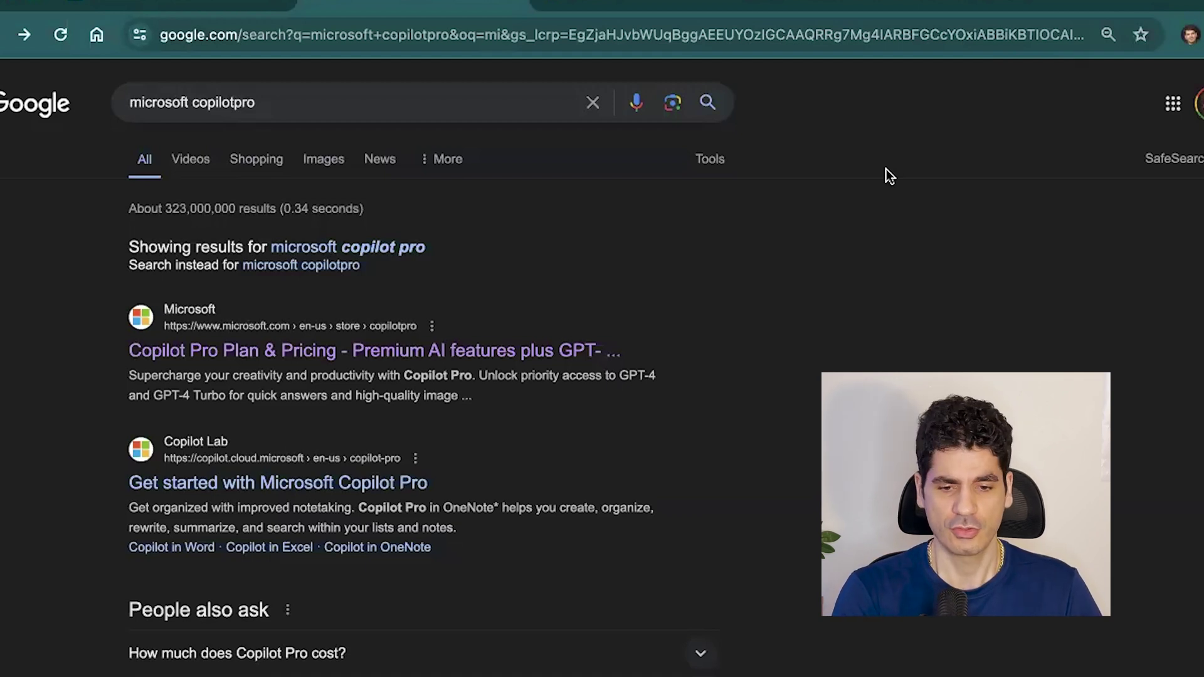
- Open Copilot Pro Plan & Pricing, switch to the Canada - English store, and start the free trial
{"action": "left_click", "coordinate": [493, 348]}
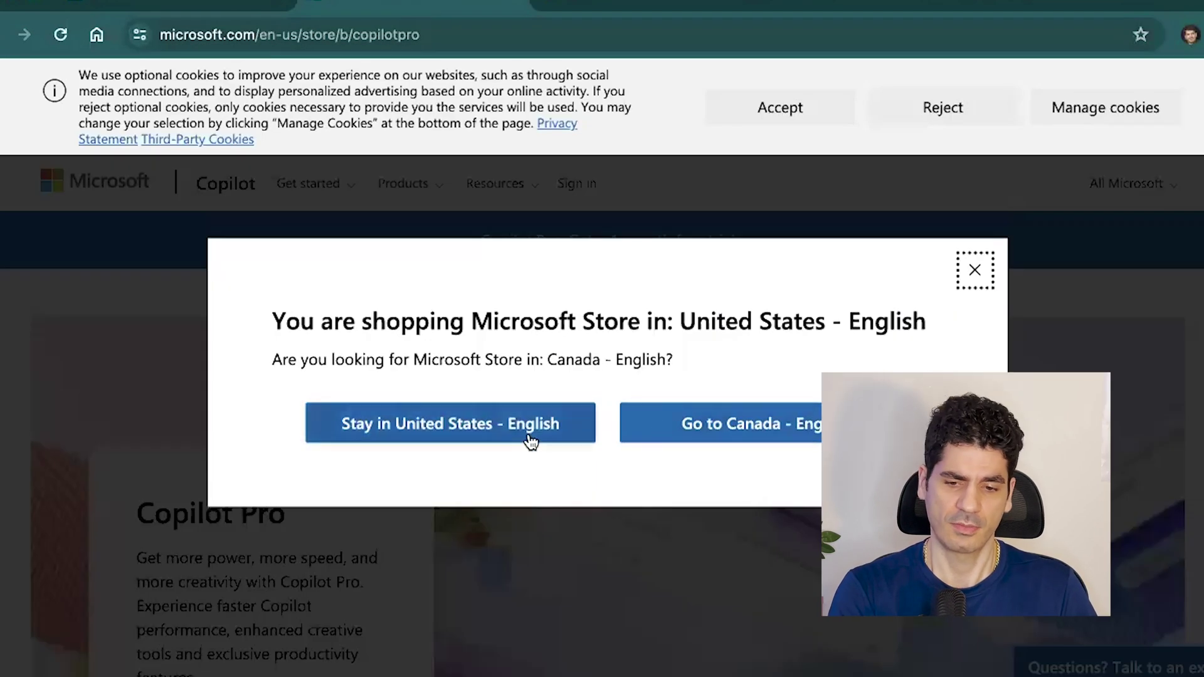
{"action": "left_click", "coordinate": [794, 430]}
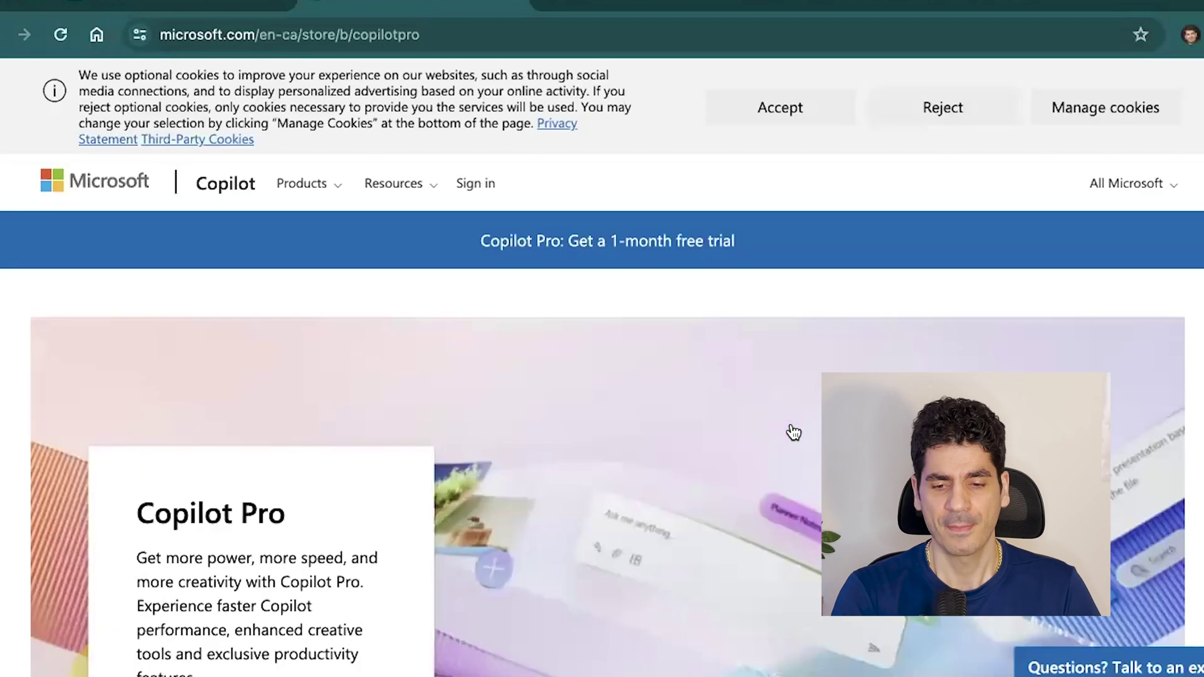
{"action": "scroll", "coordinate": [536, 452], "scroll_direction": "down", "scroll_amount": 2}
{"action": "scroll", "coordinate": [557, 347], "scroll_direction": "down", "scroll_amount": 8}
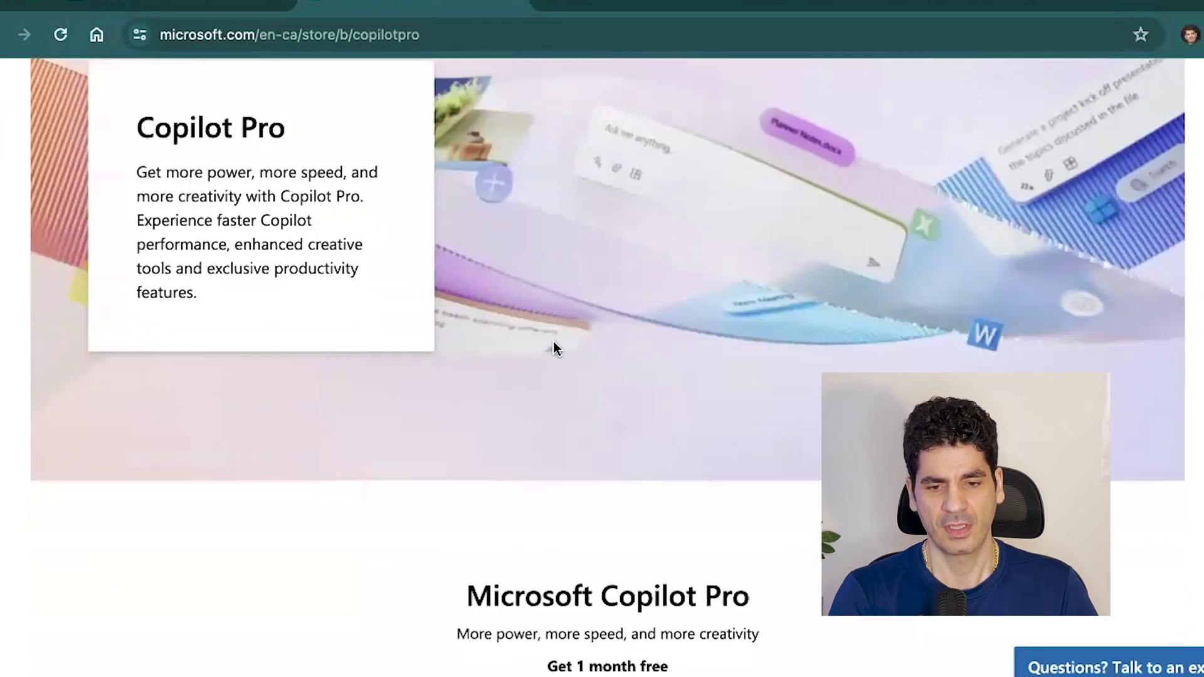
{"action": "left_click", "coordinate": [629, 511]}
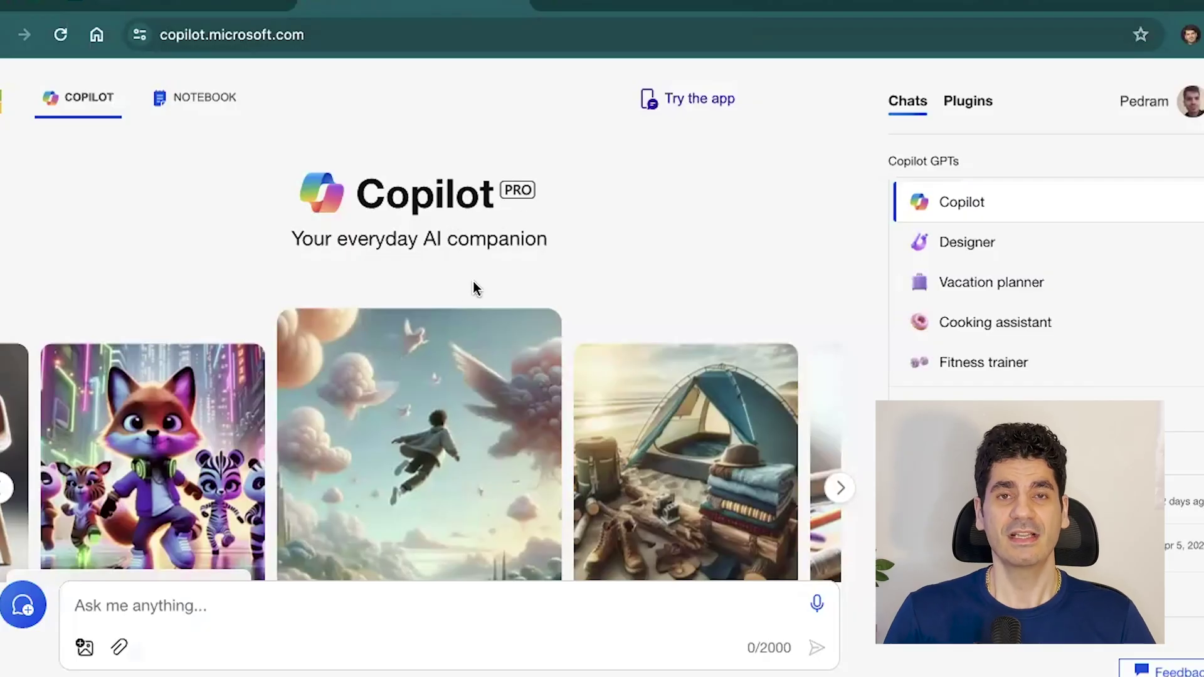
- Try the Designer, Cooking assistant and Fitness trainer GPTs listed under Copilot GPTs
{"action": "scroll", "coordinate": [500, 497], "scroll_direction": "down", "scroll_amount": 5}
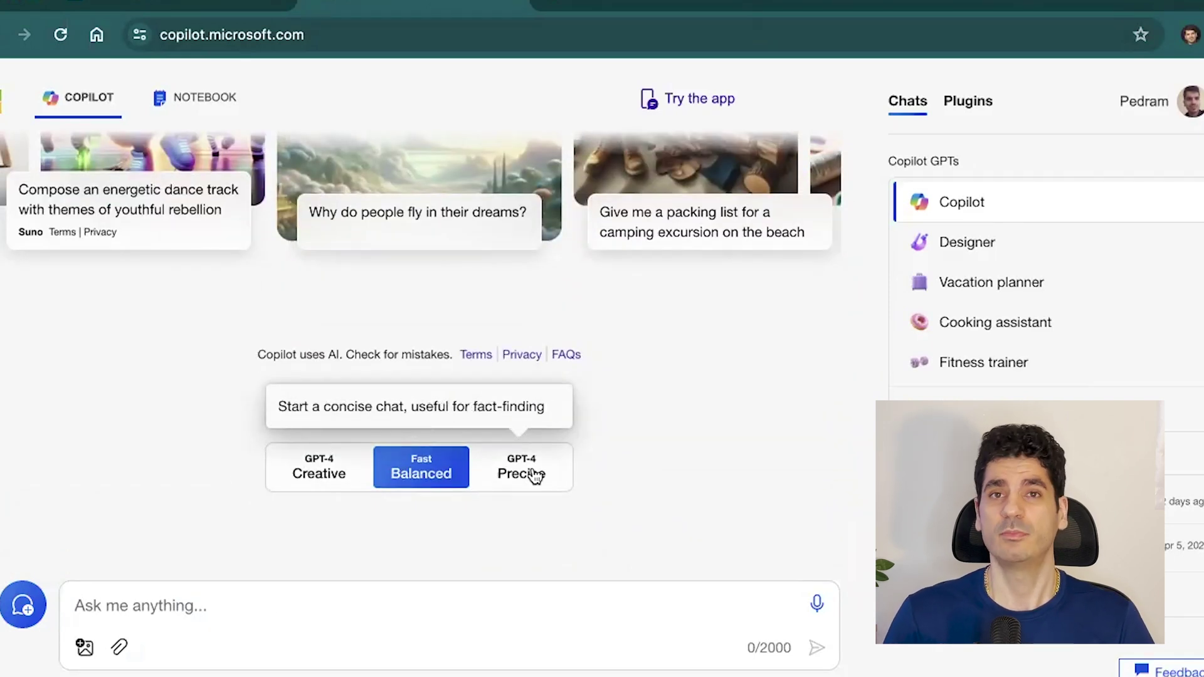
{"action": "scroll", "coordinate": [702, 465], "scroll_direction": "up", "scroll_amount": 4}
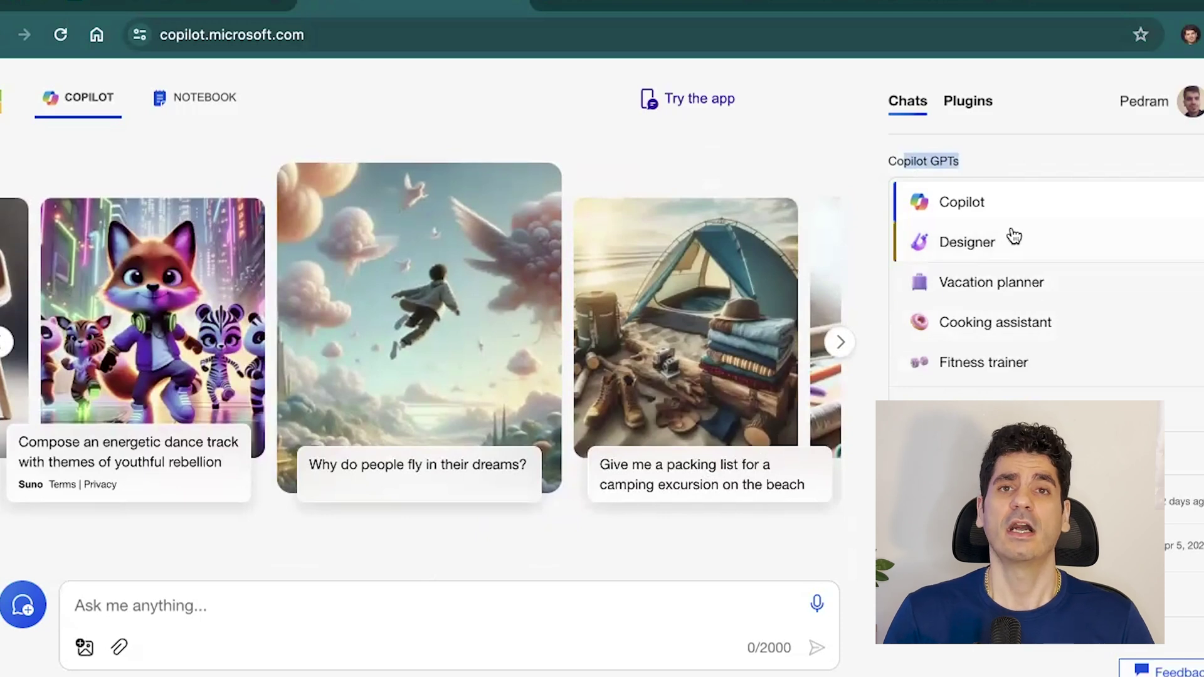
{"action": "left_click", "coordinate": [1003, 246]}
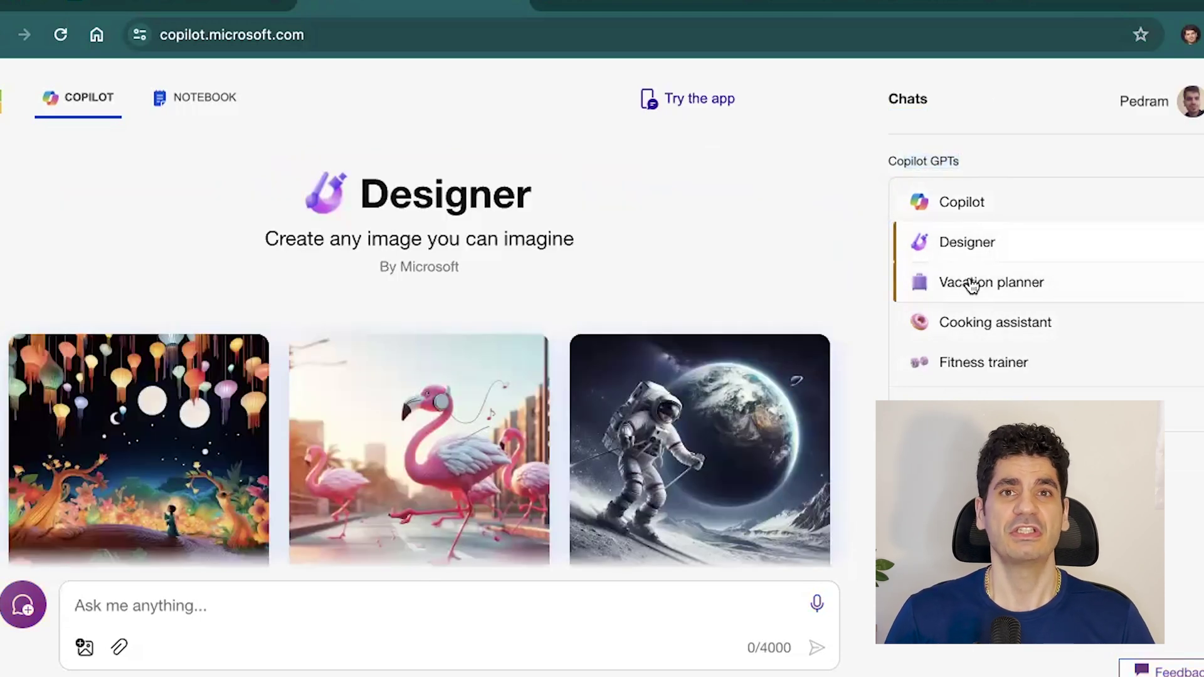
{"action": "left_click", "coordinate": [996, 322]}
{"action": "left_click", "coordinate": [984, 362]}
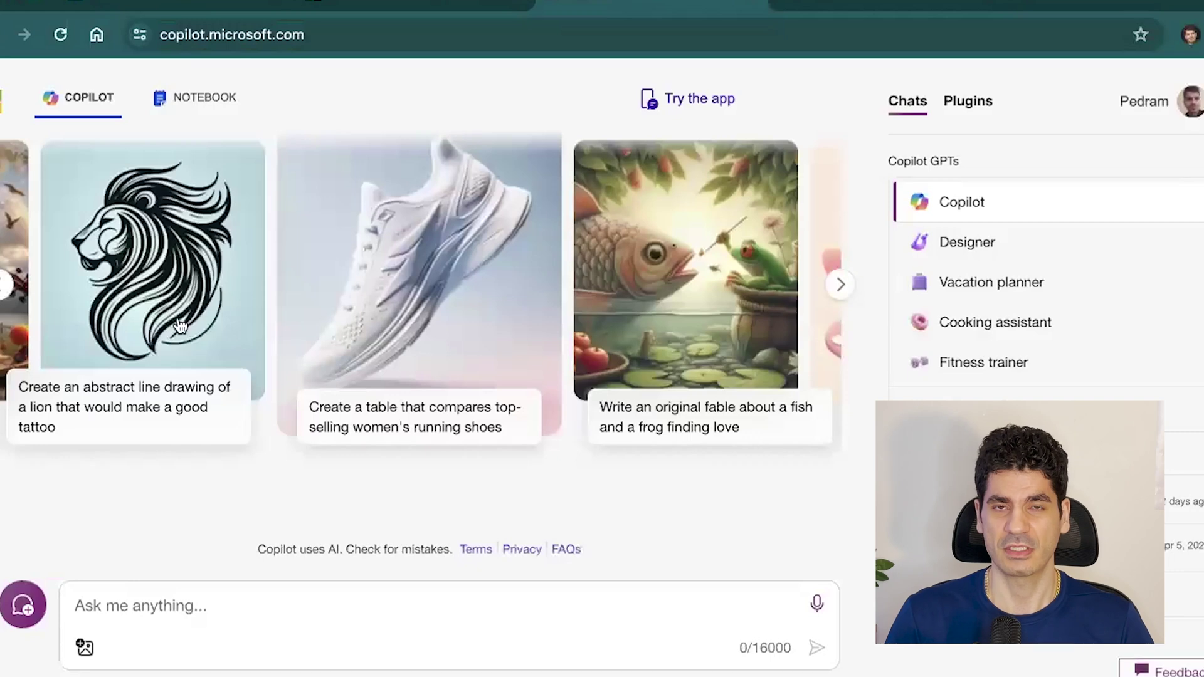
- View the Copilot Notebook, return to chat, and browse the Plugins list
{"action": "left_click", "coordinate": [207, 100]}
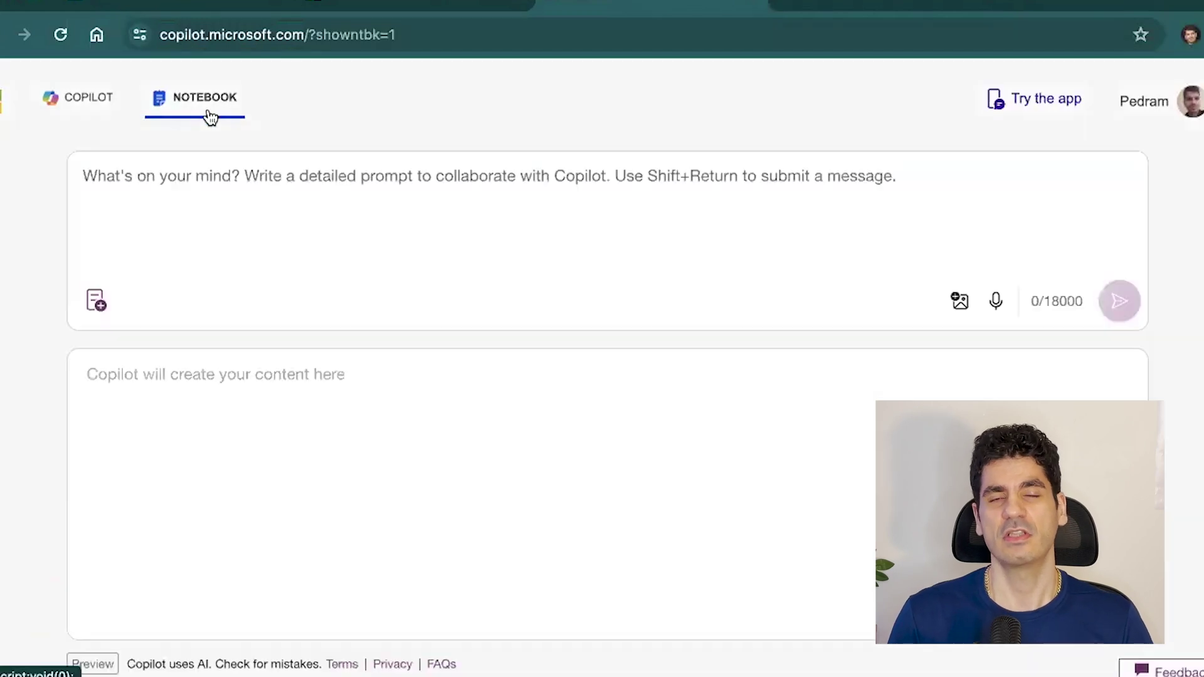
{"action": "left_click", "coordinate": [91, 98]}
{"action": "left_click", "coordinate": [969, 103]}
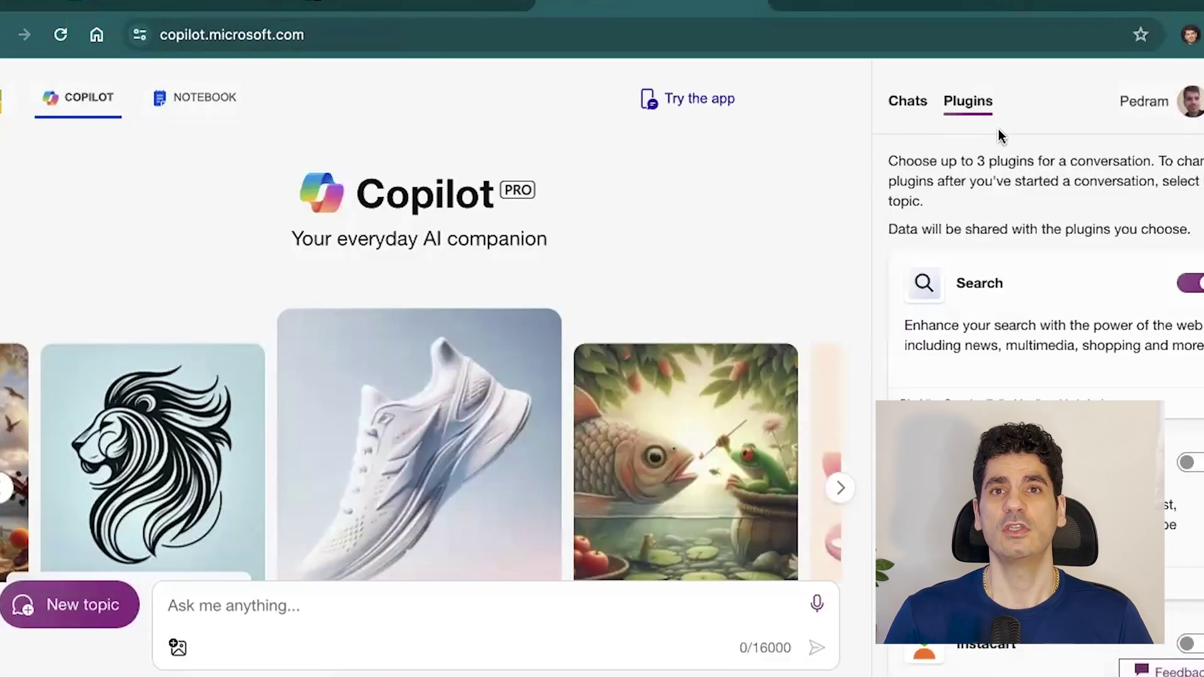
{"action": "scroll", "coordinate": [1035, 282], "scroll_direction": "down", "scroll_amount": 2}
{"action": "scroll", "coordinate": [1058, 399], "scroll_direction": "up", "scroll_amount": 2}
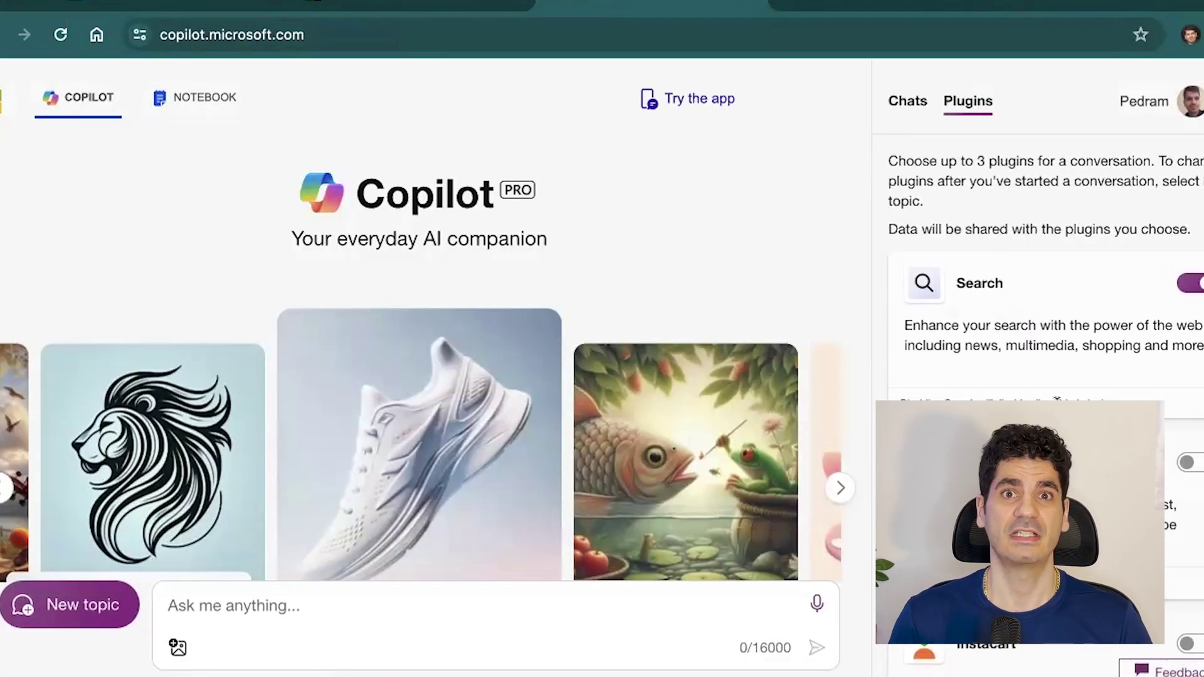
{"action": "scroll", "coordinate": [979, 301], "scroll_direction": "down", "scroll_amount": 10}
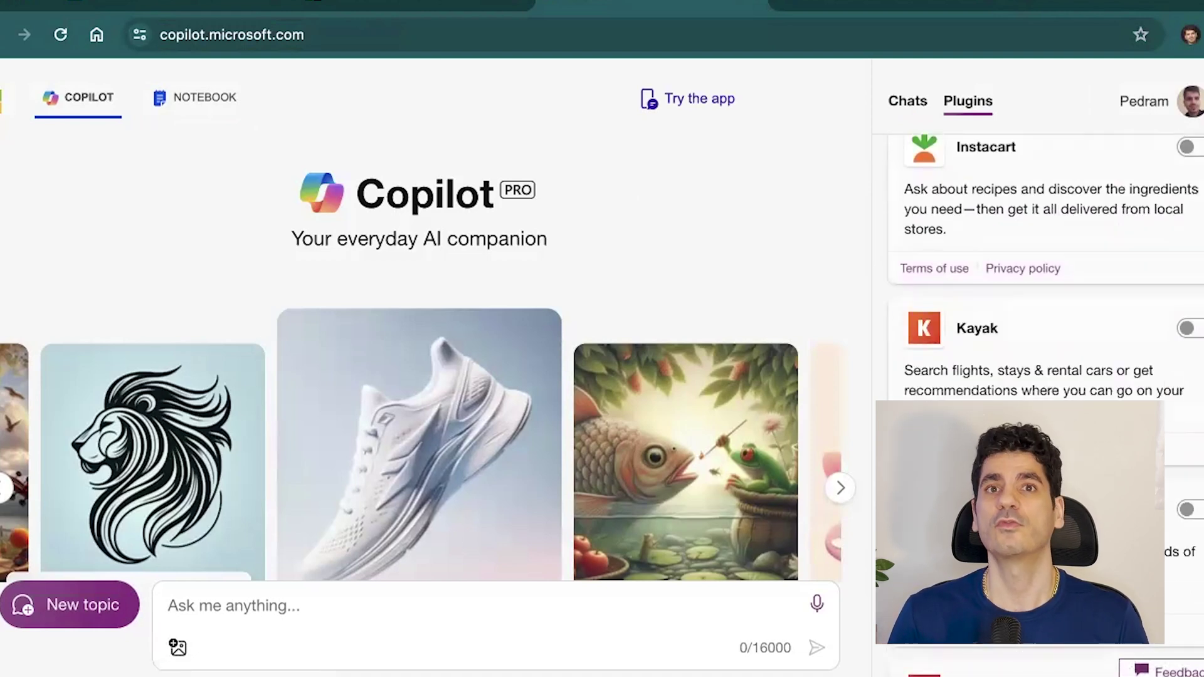
{"action": "scroll", "coordinate": [999, 359], "scroll_direction": "up", "scroll_amount": 10}
- Switch to the Bing home page and open Copilot chat from it
{"action": "left_click", "coordinate": [958, 7]}
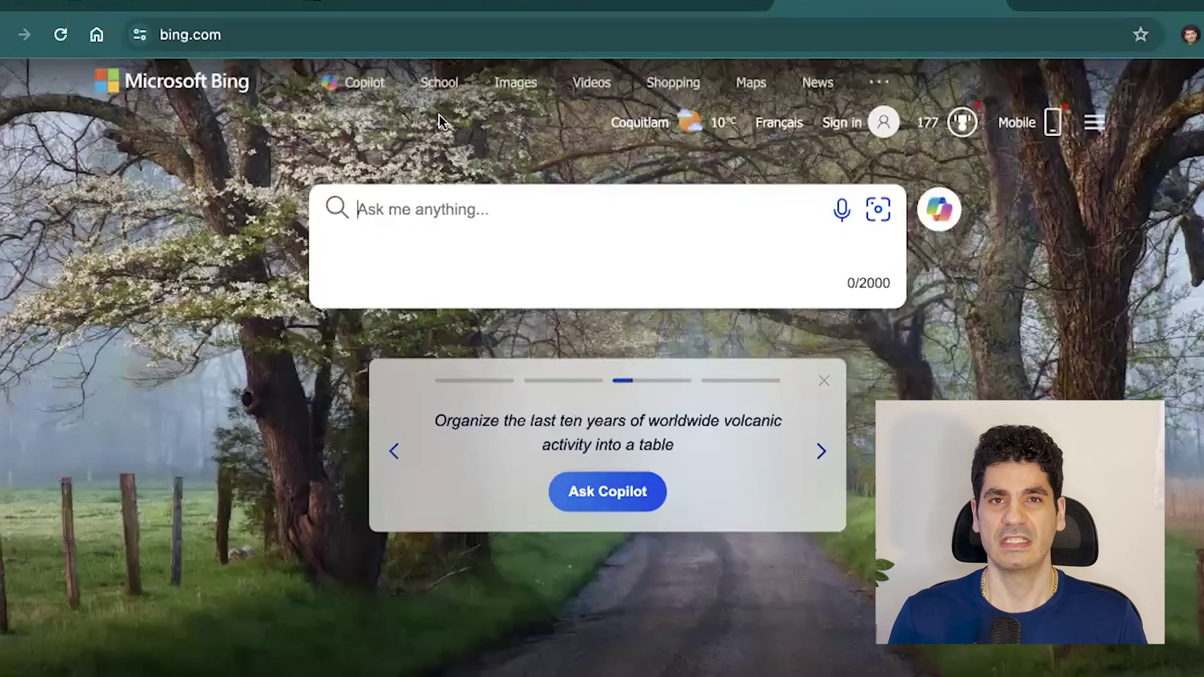
{"action": "left_click", "coordinate": [357, 82]}
{"action": "scroll", "coordinate": [304, 487], "scroll_direction": "down", "scroll_amount": 5}
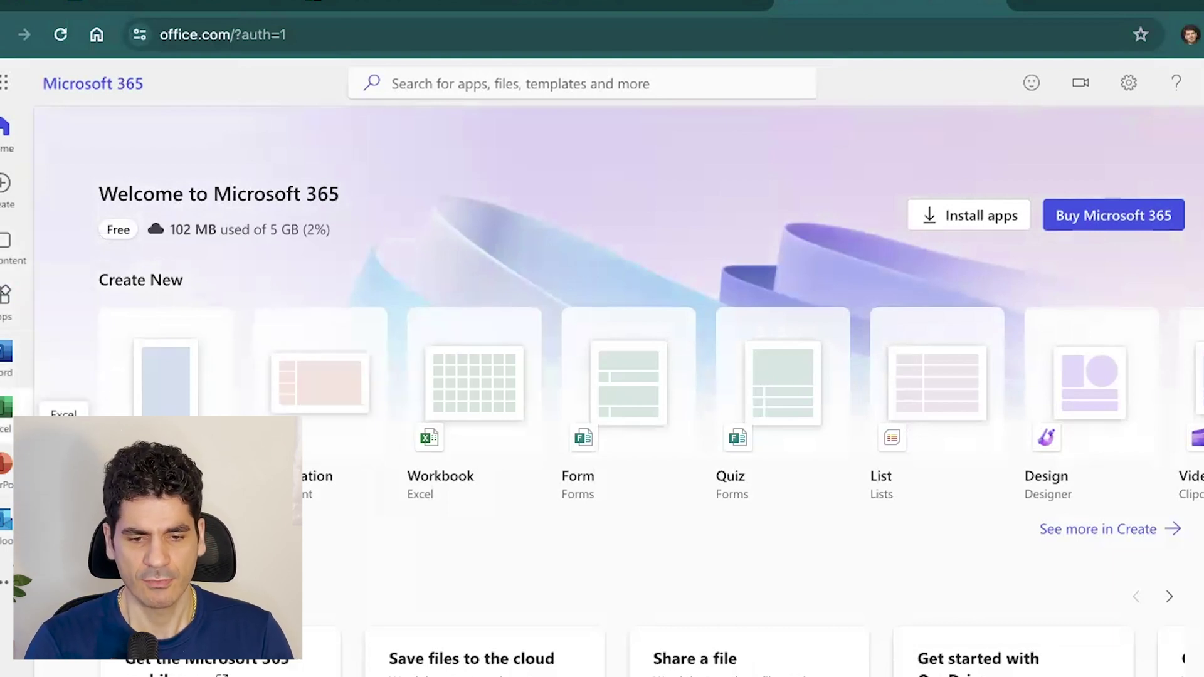
- Create a blank Word document and have Copilot draft an article about AI in Robotics
{"action": "left_click", "coordinate": [6, 353]}
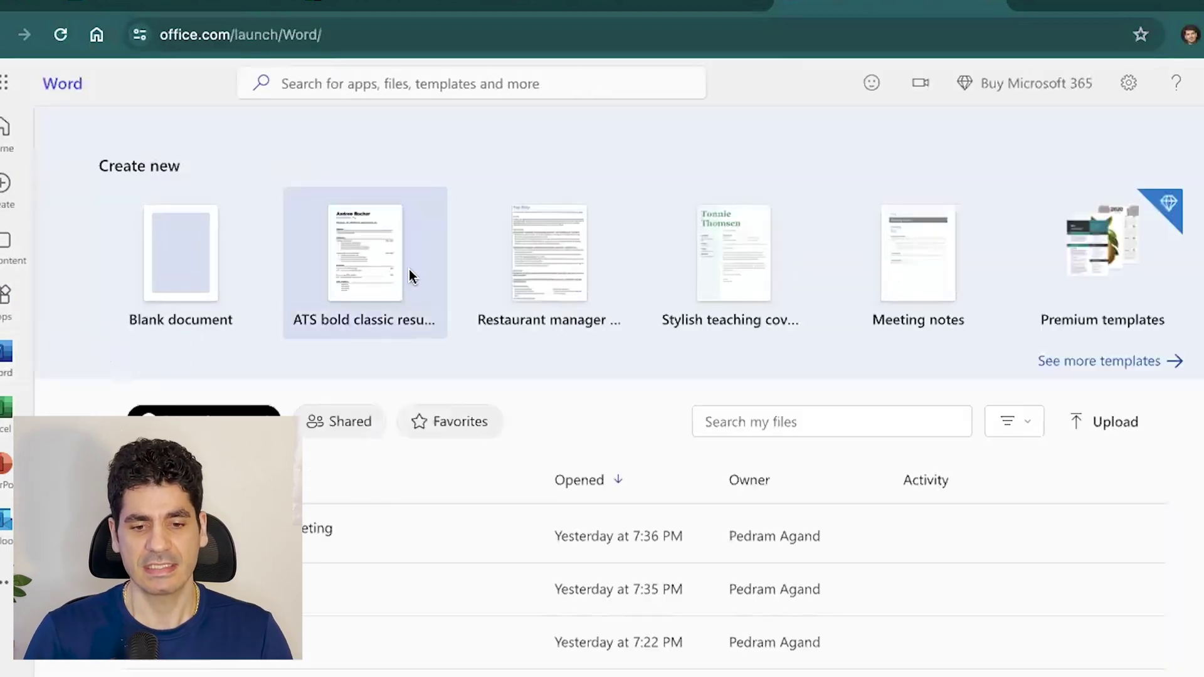
{"action": "left_click", "coordinate": [181, 269]}
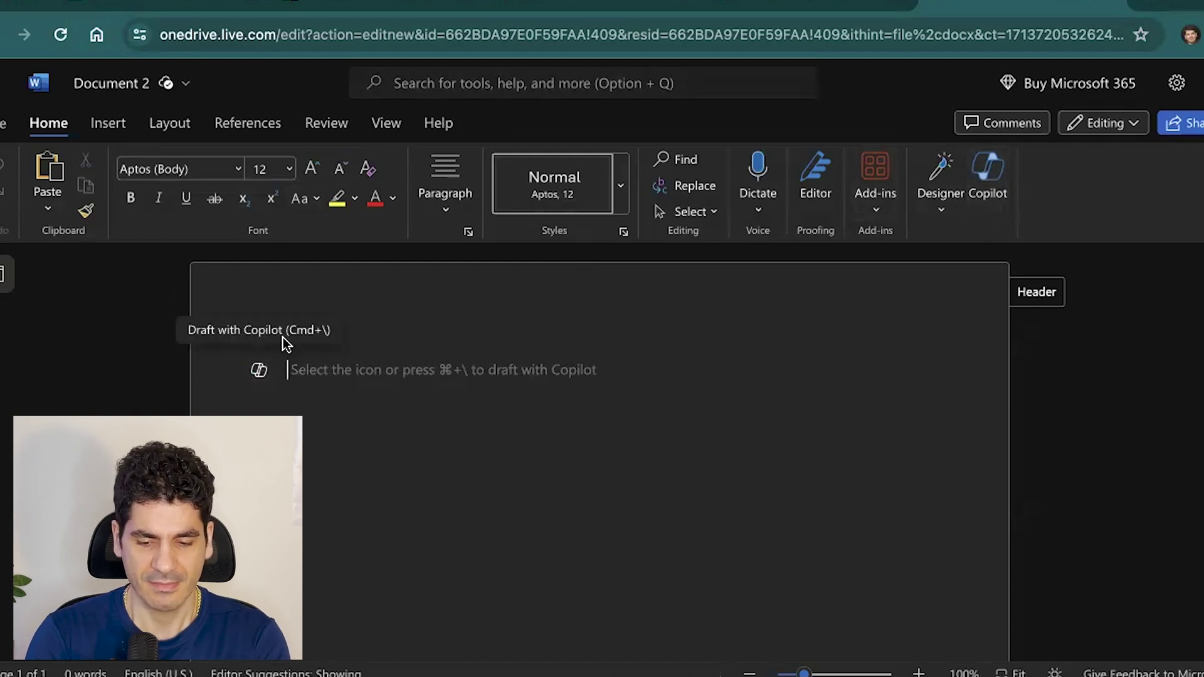
{"action": "key", "text": "super+backslash"}
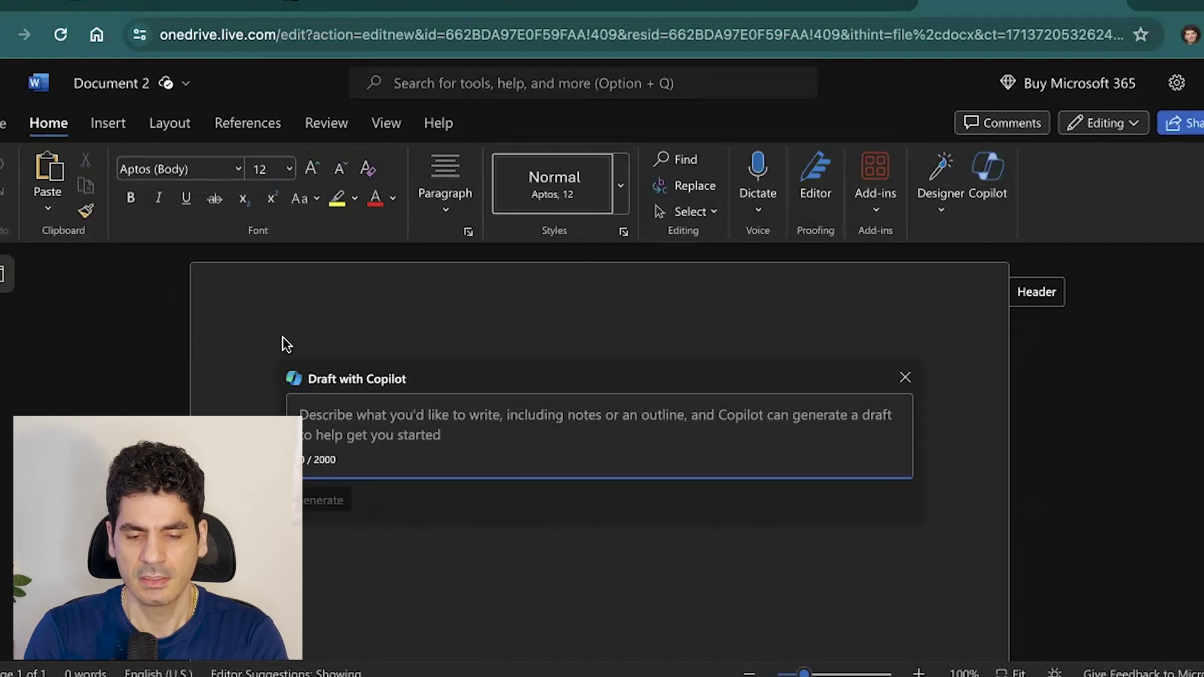
{"action": "type", "text": "write about AI in robotics"}
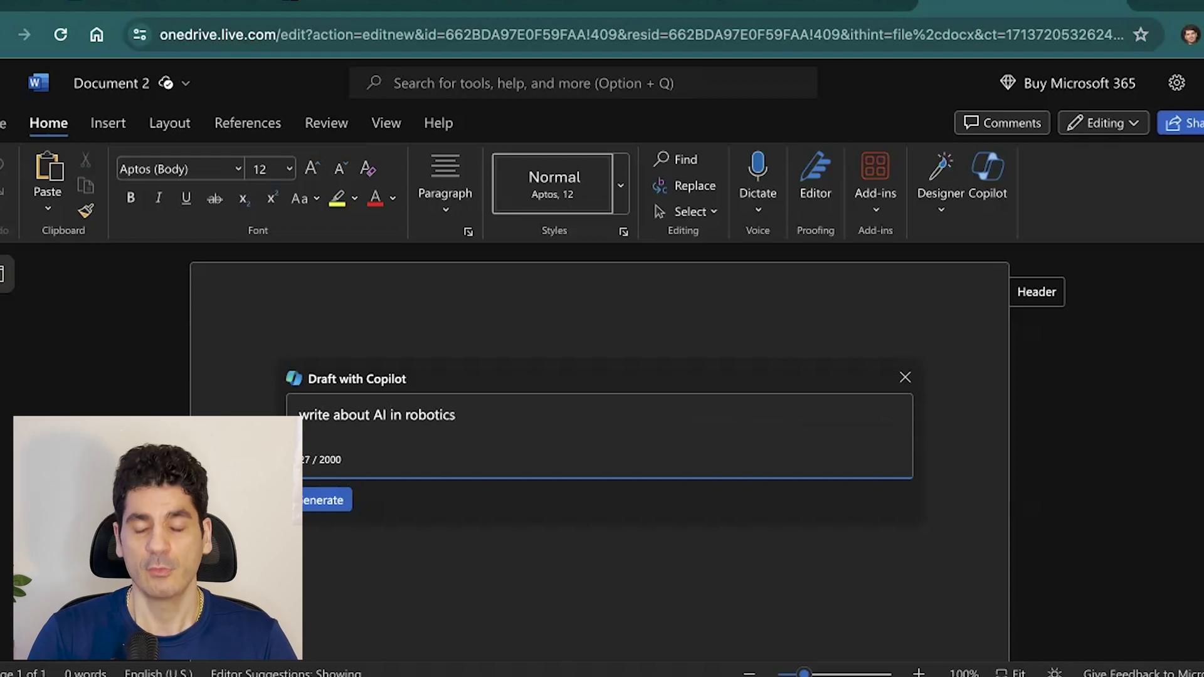
{"action": "left_click", "coordinate": [323, 500]}
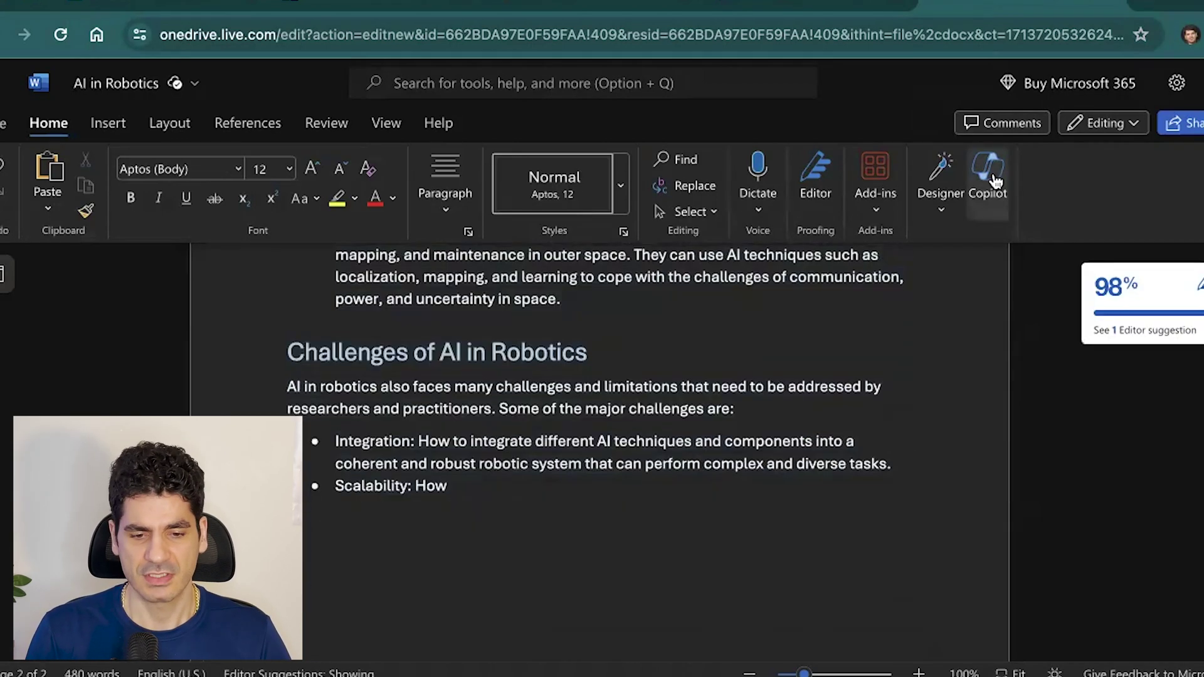
- Use the Copilot side pane's 'Summarize this doc' suggestion on the AI in Robotics document
{"action": "left_click", "coordinate": [995, 179]}
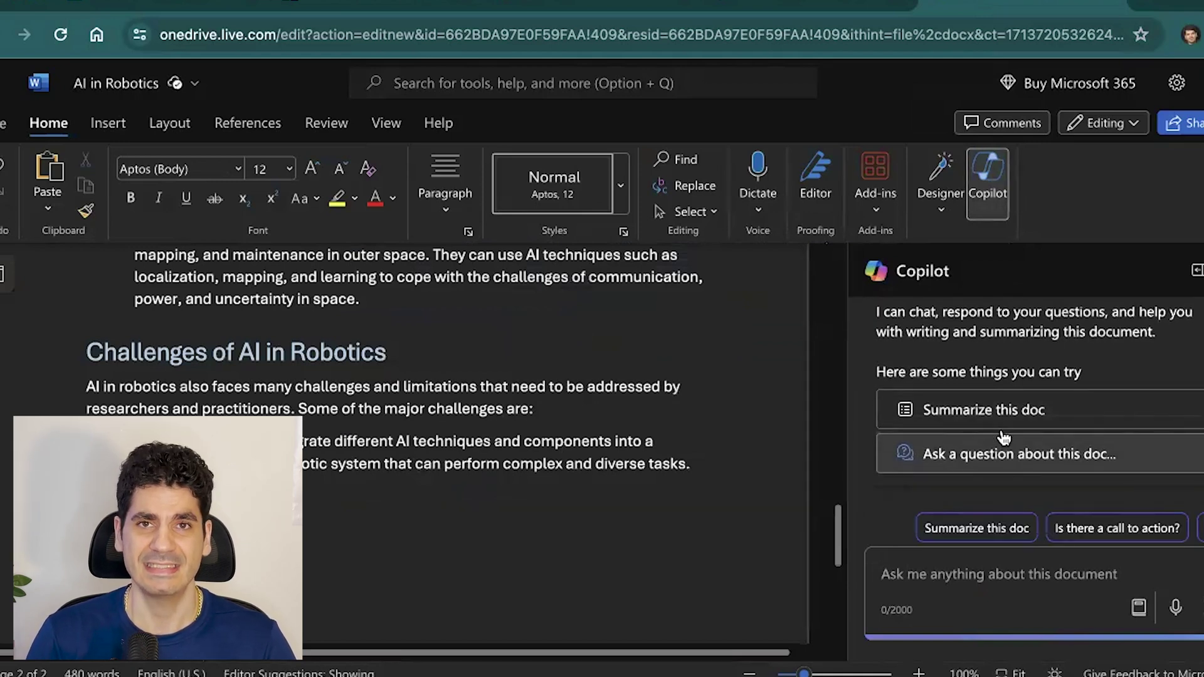
{"action": "left_click", "coordinate": [997, 389]}
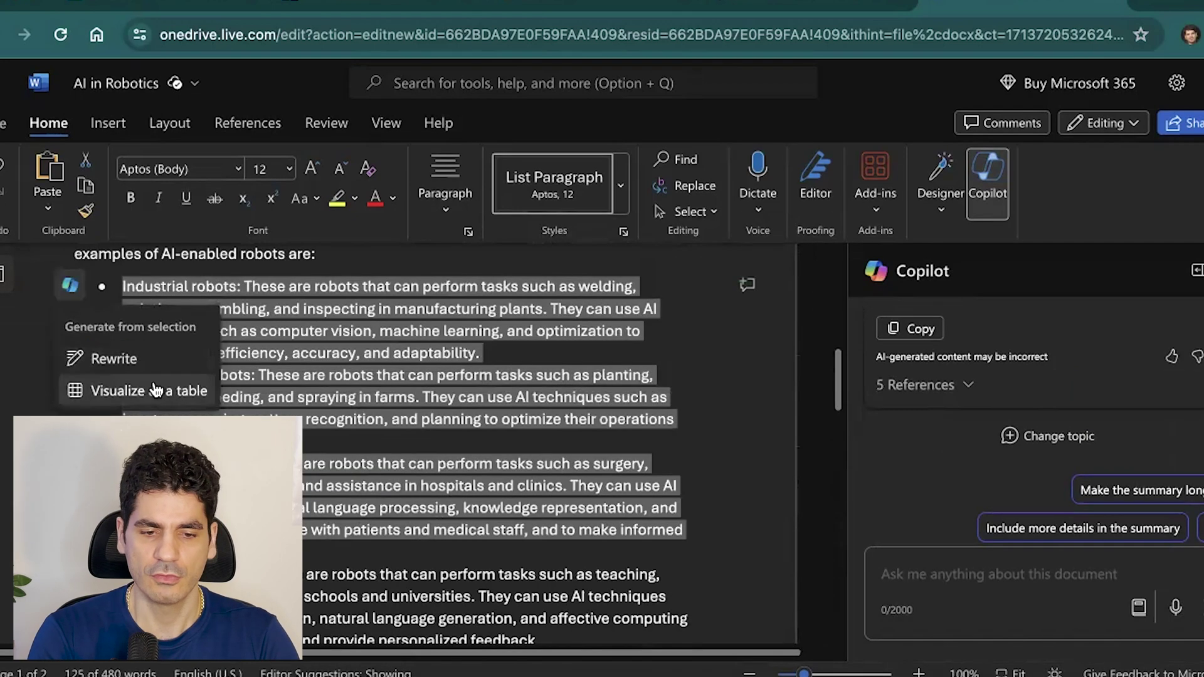
{"action": "left_click", "coordinate": [168, 394]}
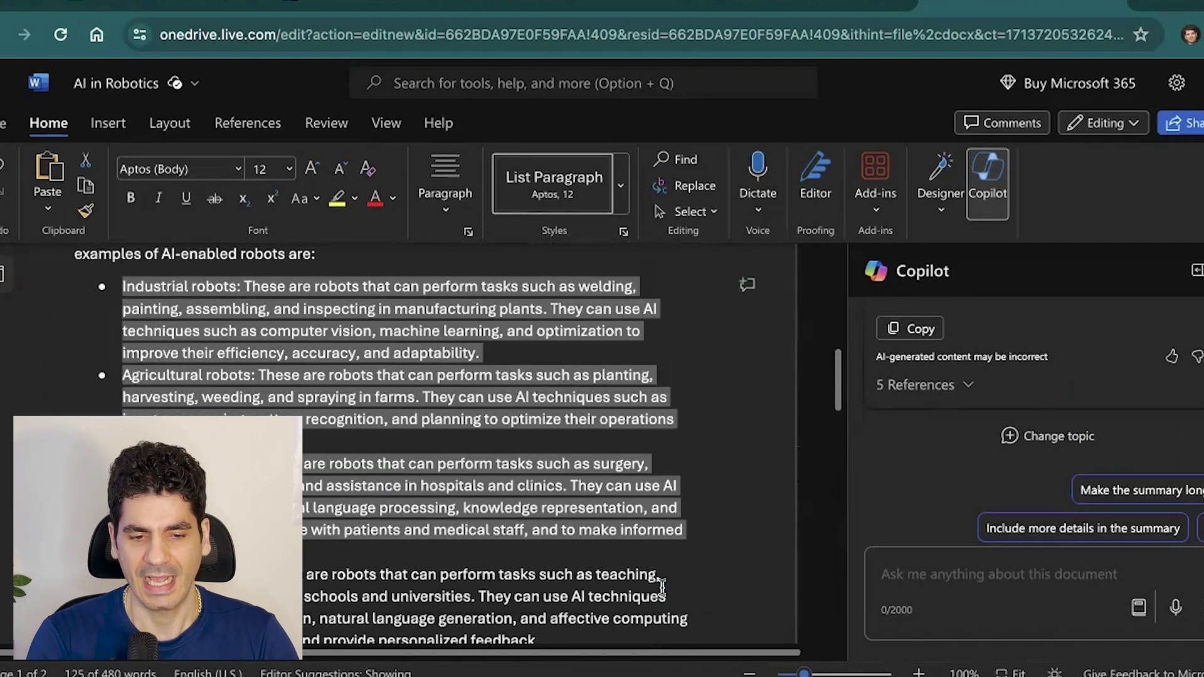
{"action": "left_click", "coordinate": [500, 543]}
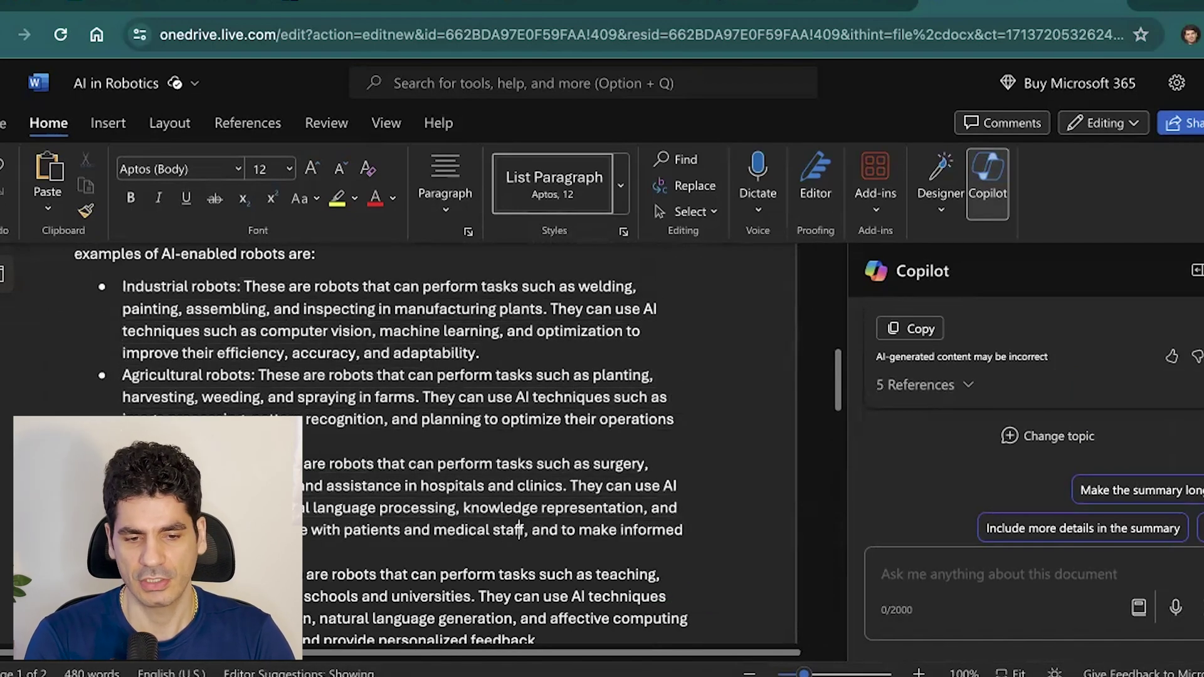
- Convert the robot examples bullet list into a table with Copilot's 'Visualize as a table'
{"action": "left_click_drag", "start_coordinate": [519, 530], "coordinate": [122, 286]}
{"action": "left_click", "coordinate": [70, 285]}
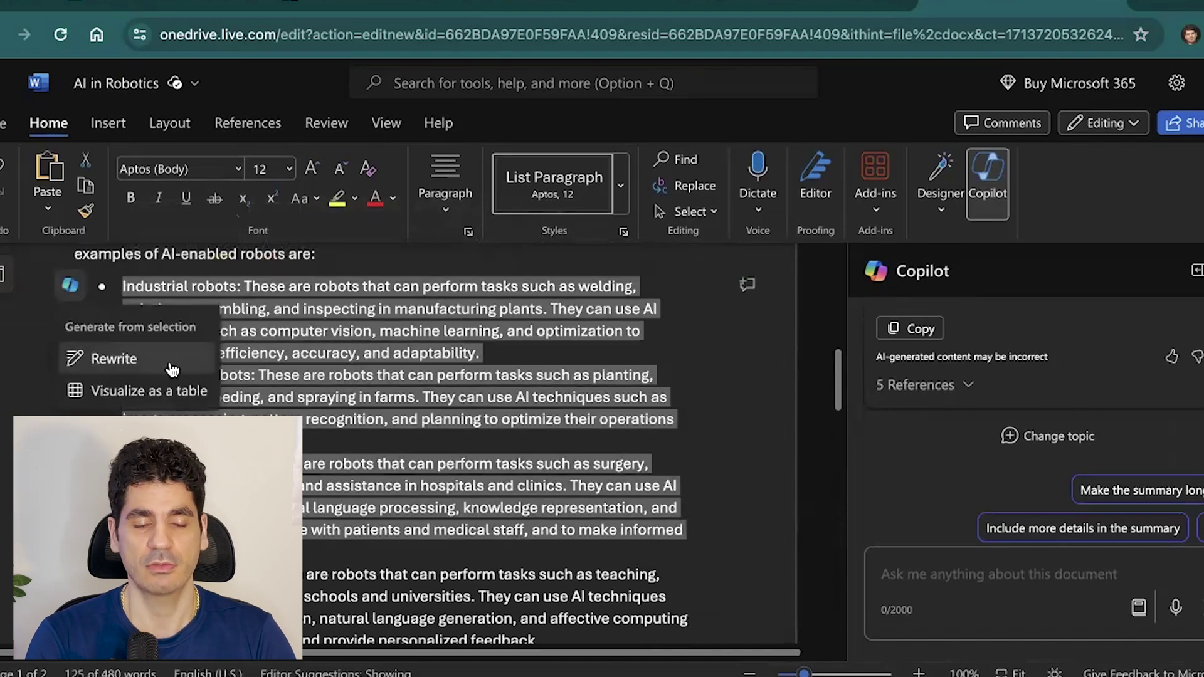
{"action": "left_click", "coordinate": [151, 389]}
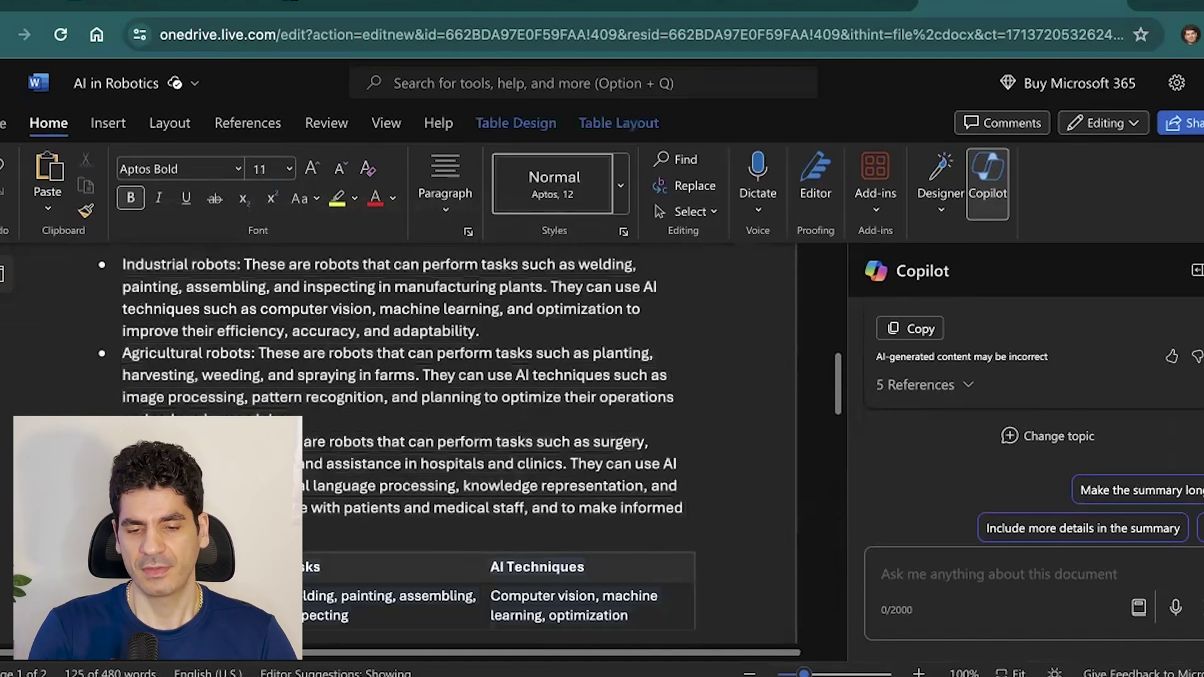
{"action": "scroll", "coordinate": [580, 527], "scroll_direction": "down", "scroll_amount": 5}
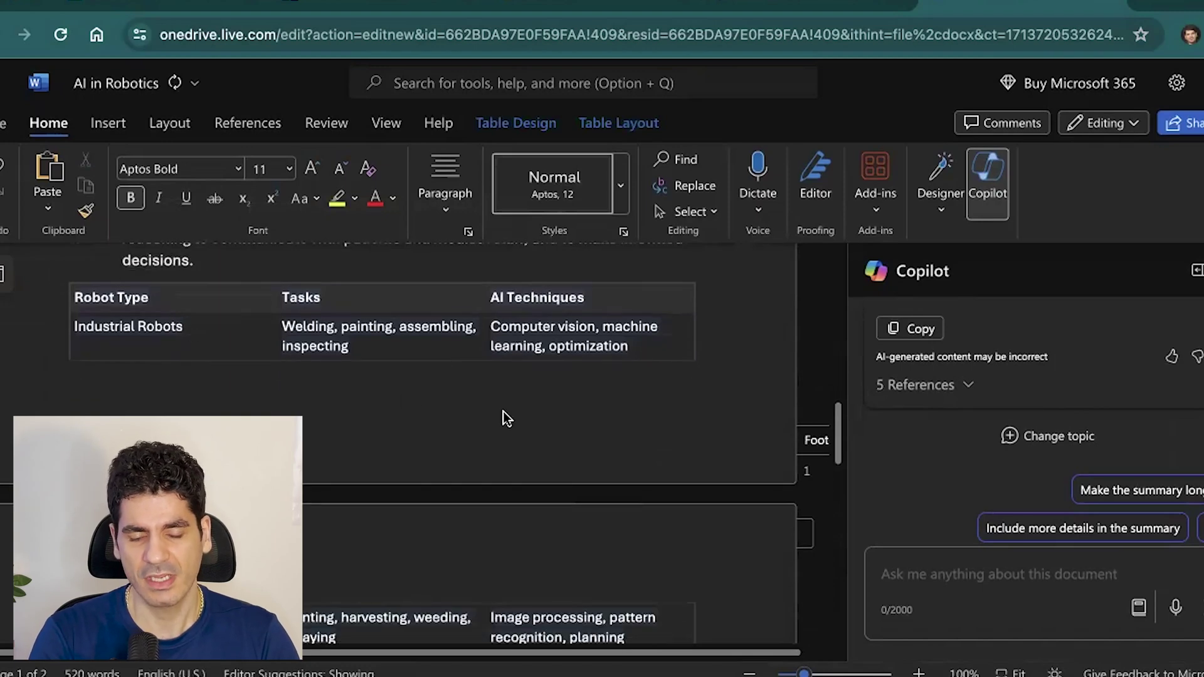
{"action": "scroll", "coordinate": [507, 419], "scroll_direction": "down", "scroll_amount": 4}
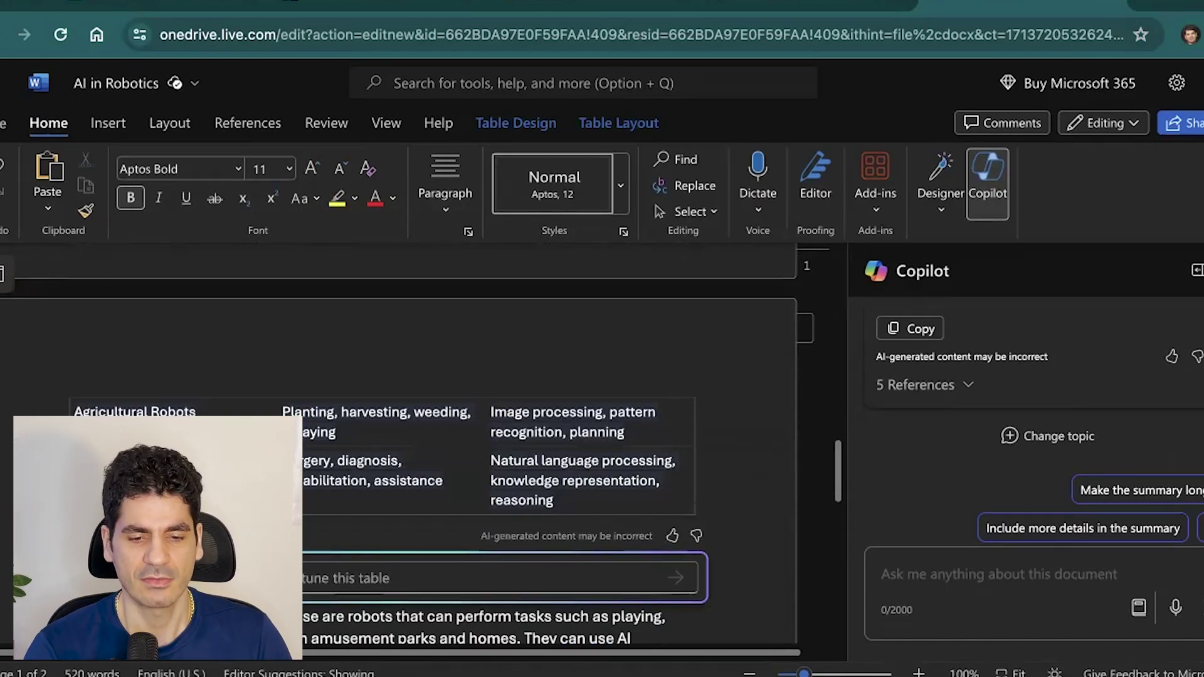
{"action": "left_click", "coordinate": [607, 511]}
- Browse more suggested prompts and open 'See all prompts in Copilot Lab' in a new tab
{"action": "left_click", "coordinate": [1139, 607]}
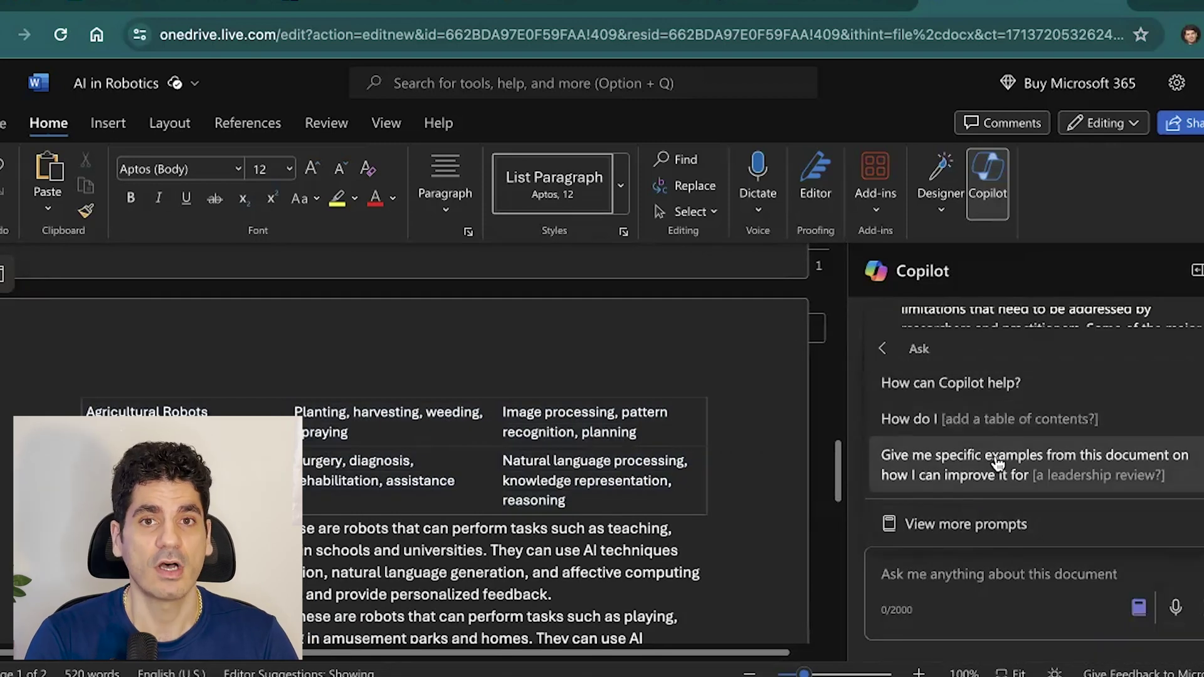
{"action": "left_click", "coordinate": [881, 348]}
{"action": "left_click", "coordinate": [947, 525]}
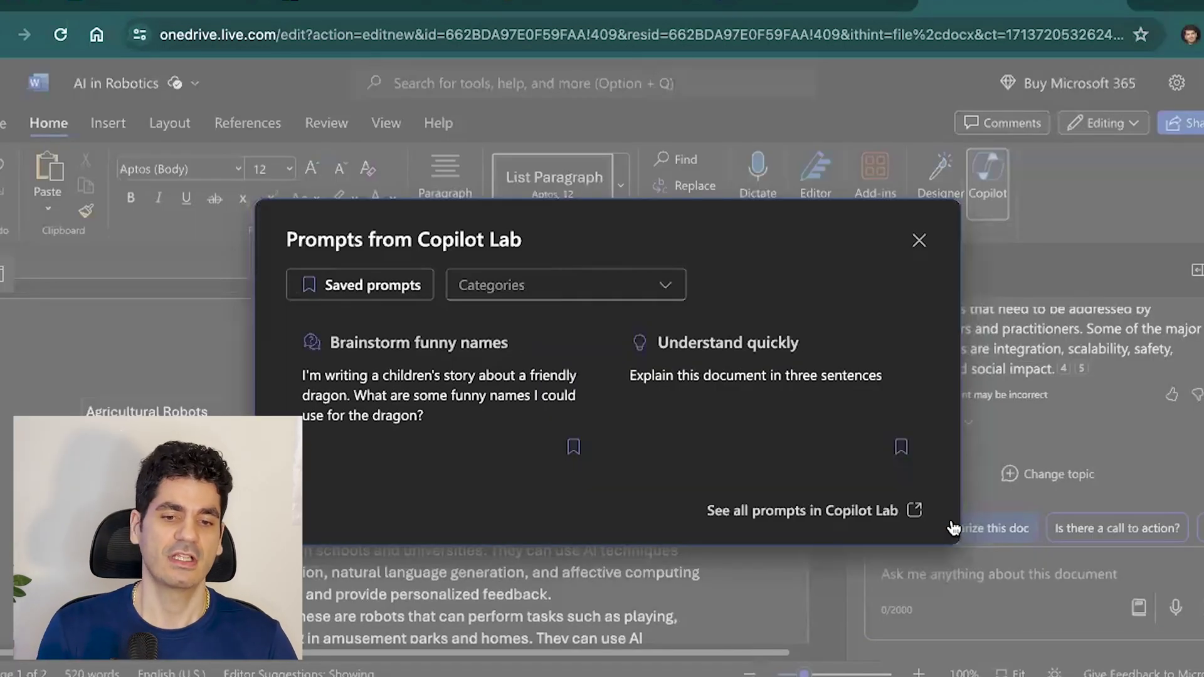
{"action": "scroll", "coordinate": [753, 376], "scroll_direction": "down", "scroll_amount": 3}
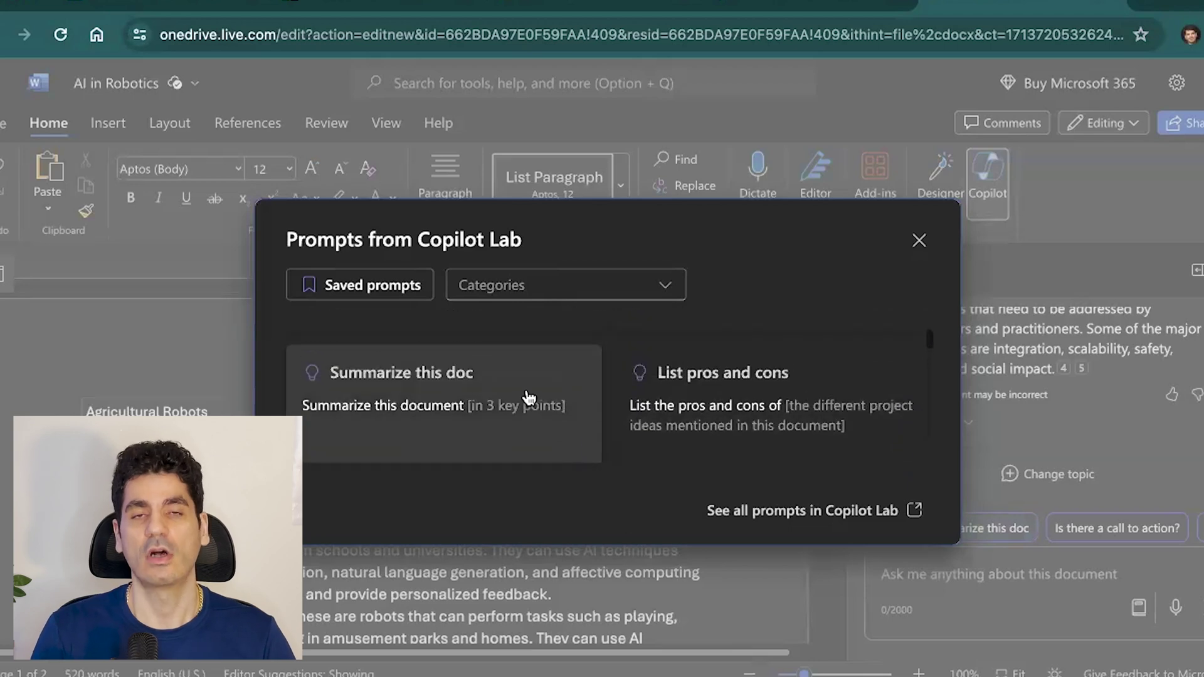
{"action": "scroll", "coordinate": [692, 409], "scroll_direction": "down", "scroll_amount": 5}
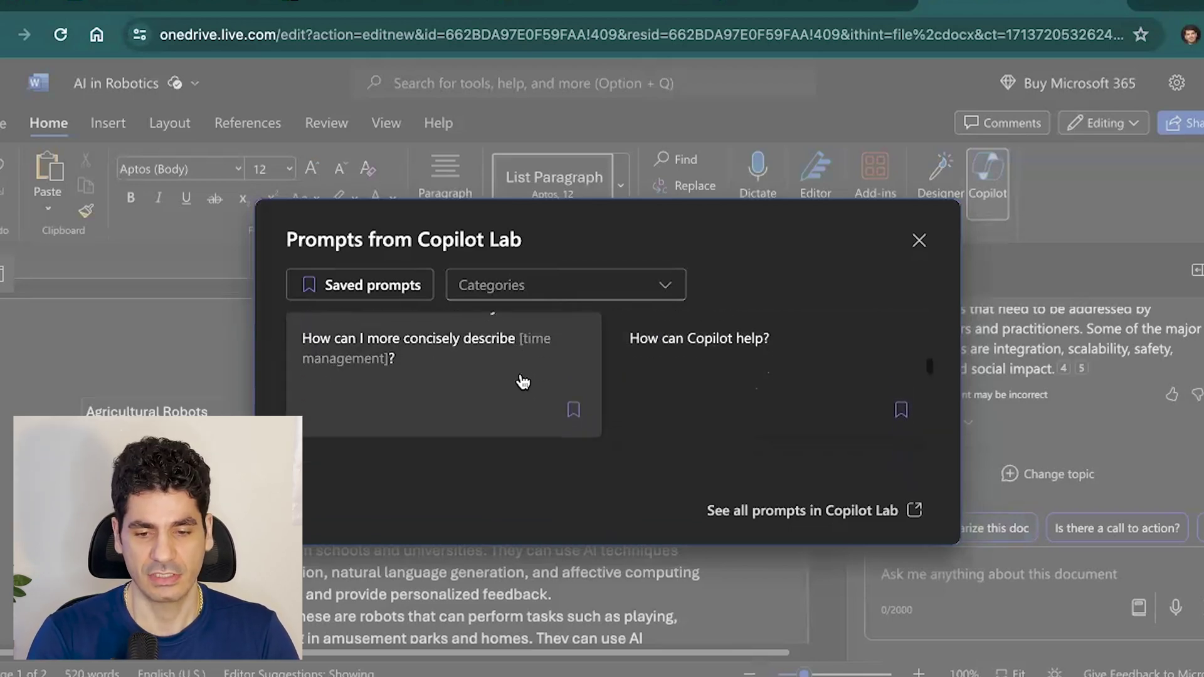
{"action": "scroll", "coordinate": [523, 382], "scroll_direction": "down", "scroll_amount": 3}
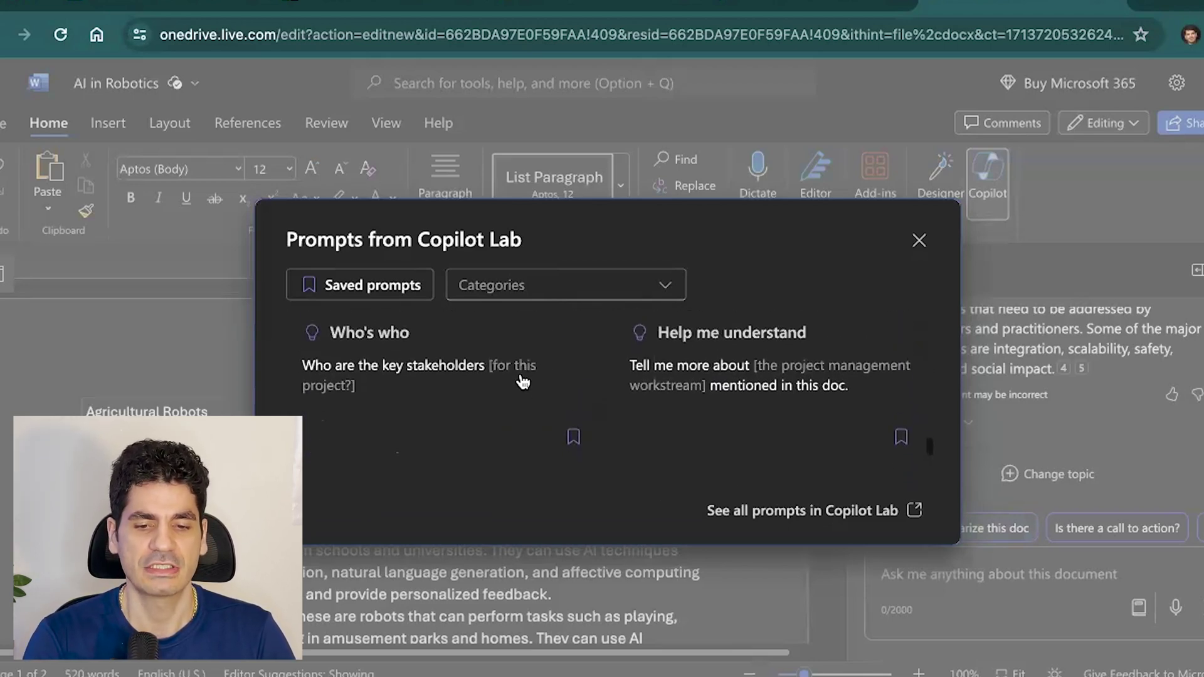
{"action": "left_click", "coordinate": [814, 510]}
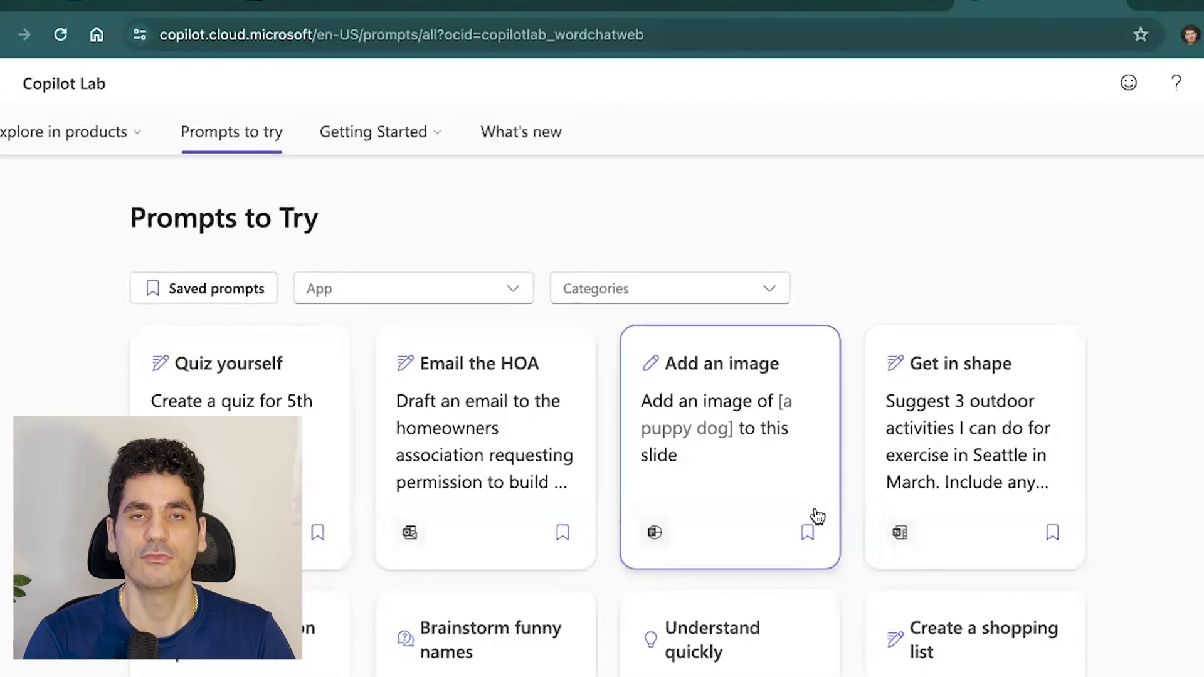
- Check Copilot Lab's App and Categories filters, then open and select the Brainstorm funny names prompt
{"action": "scroll", "coordinate": [705, 442], "scroll_direction": "down", "scroll_amount": 5}
{"action": "scroll", "coordinate": [565, 371], "scroll_direction": "up", "scroll_amount": 5}
{"action": "left_click", "coordinate": [395, 299]}
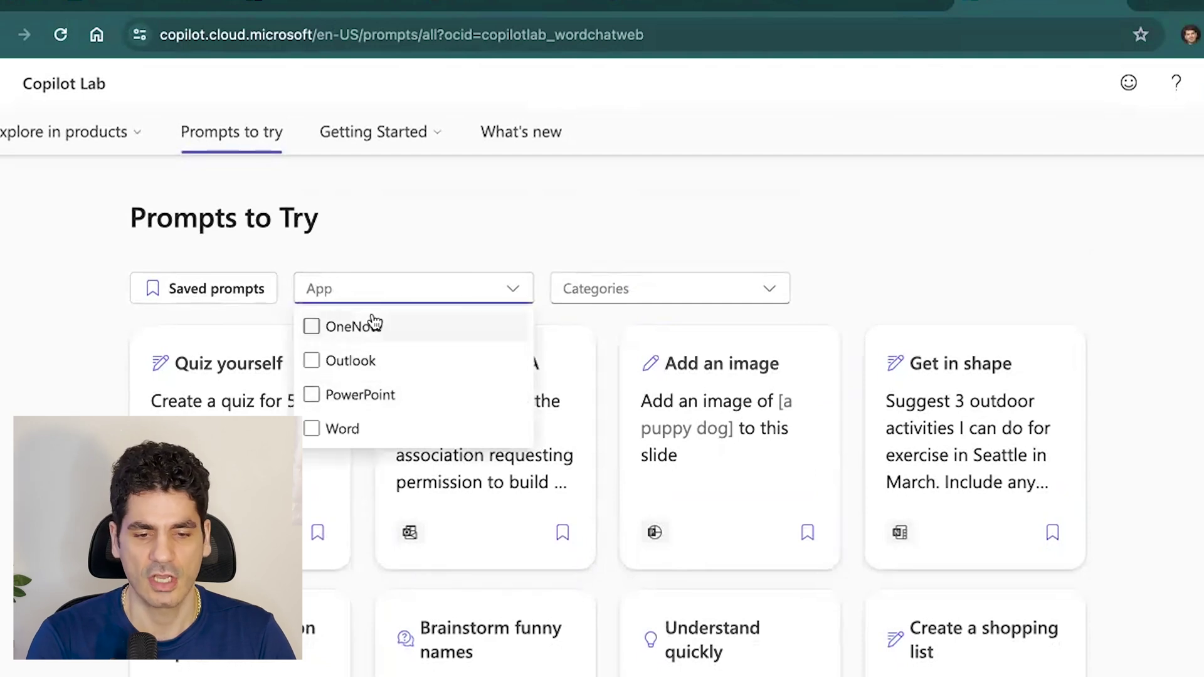
{"action": "left_click", "coordinate": [624, 291]}
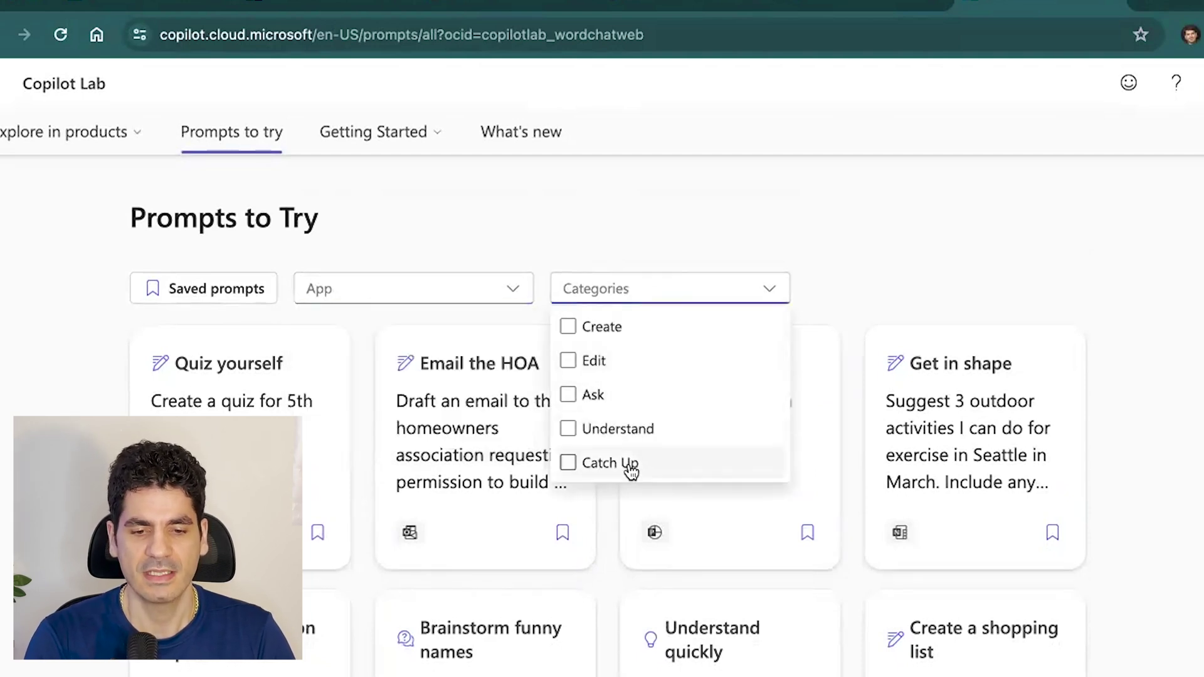
{"action": "left_click", "coordinate": [632, 237]}
{"action": "scroll", "coordinate": [565, 314], "scroll_direction": "down", "scroll_amount": 4}
{"action": "left_click", "coordinate": [492, 378]}
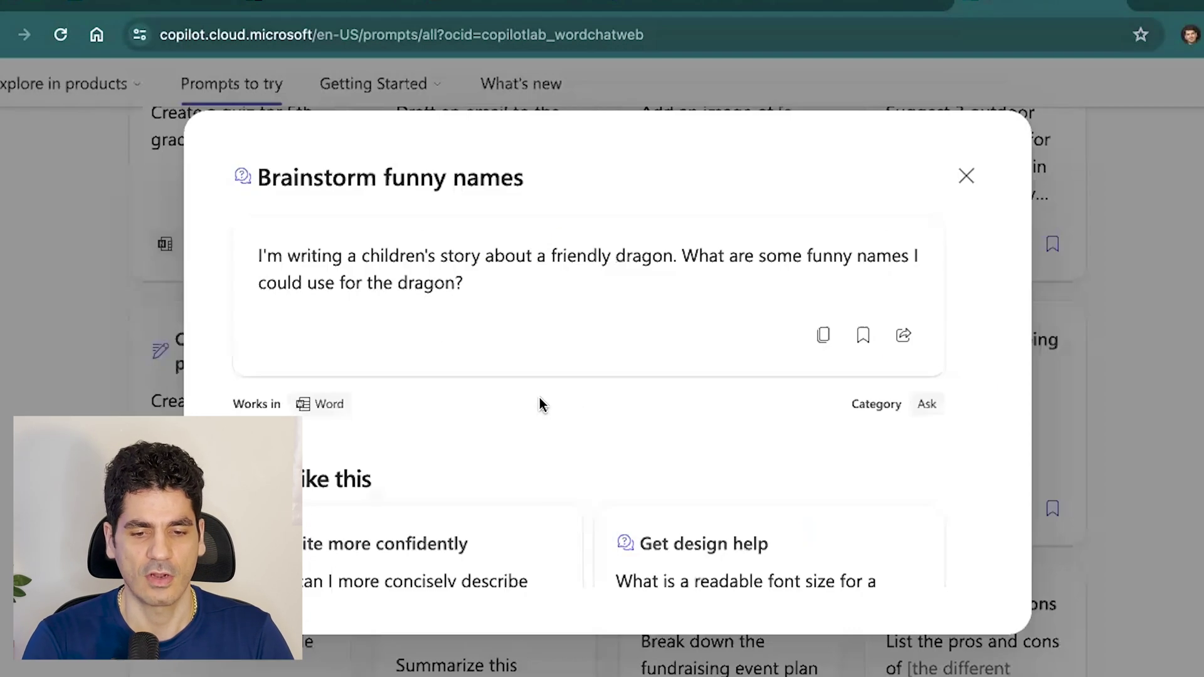
{"action": "triple_click", "coordinate": [502, 302]}
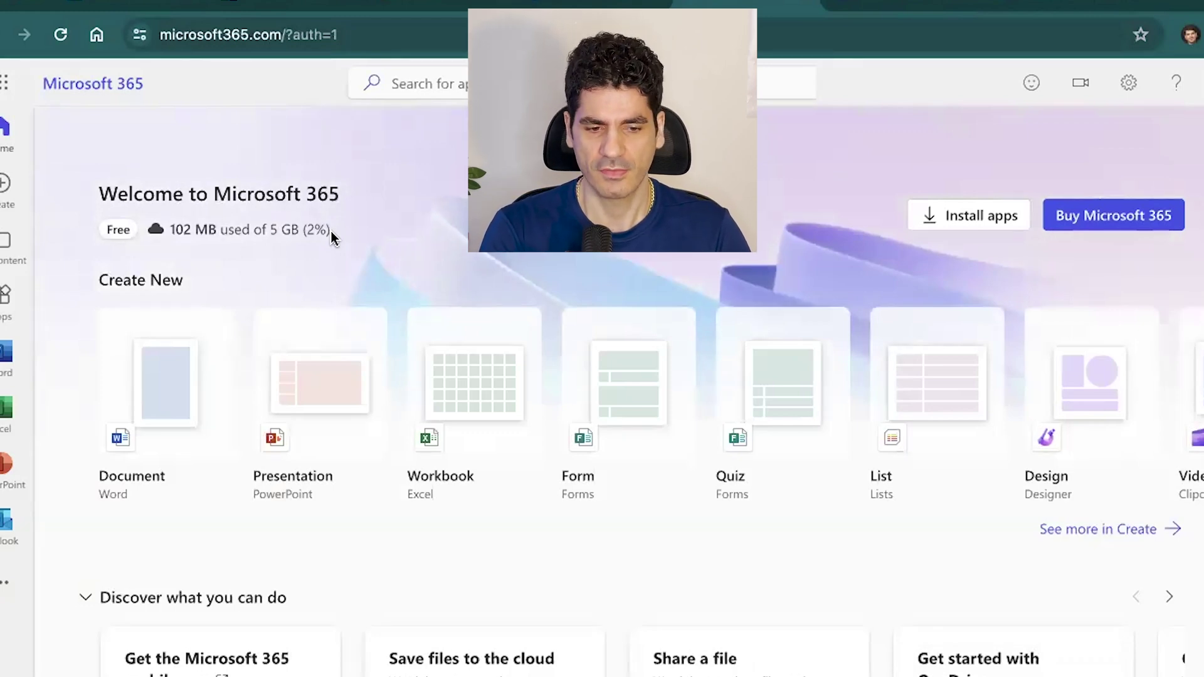
- Create a Blank presentation from the PowerPoint start page
{"action": "scroll", "coordinate": [44, 380], "scroll_direction": "down", "scroll_amount": 1}
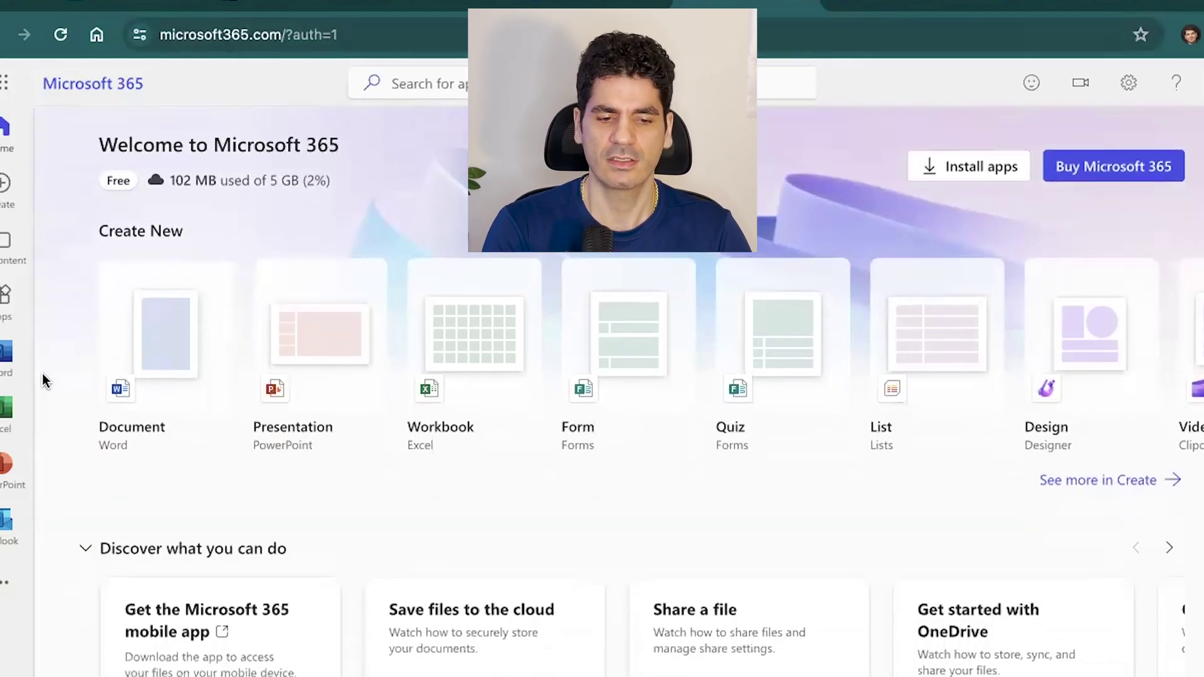
{"action": "left_click", "coordinate": [9, 467]}
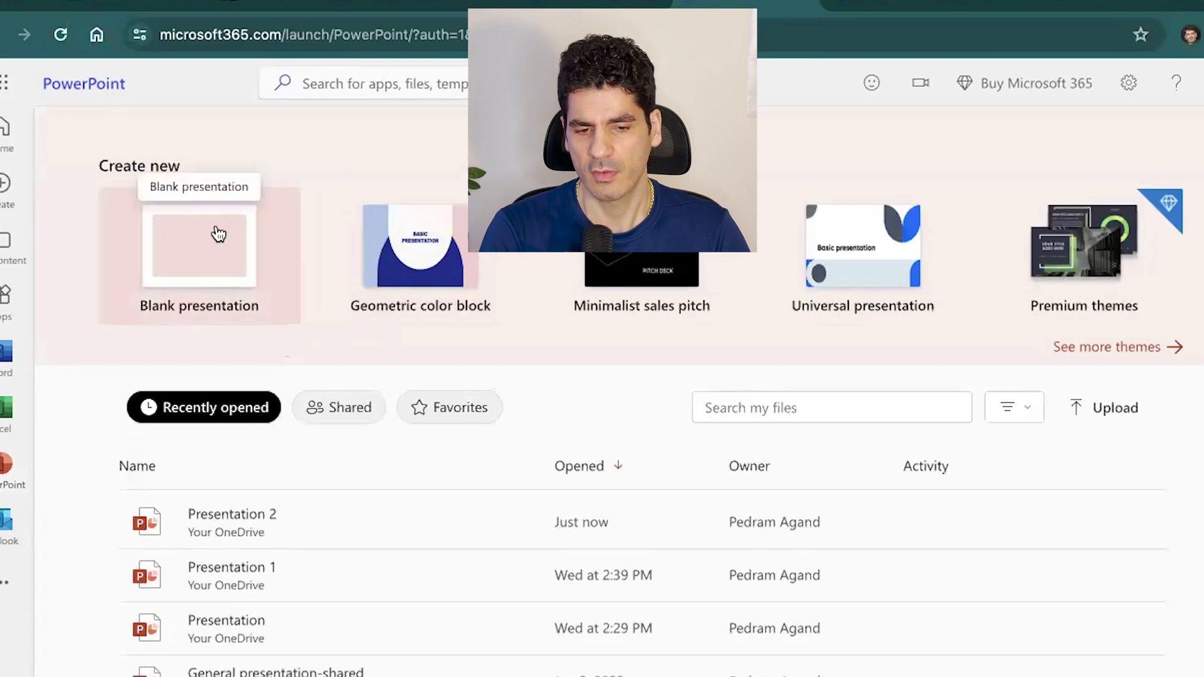
{"action": "left_click", "coordinate": [220, 233]}
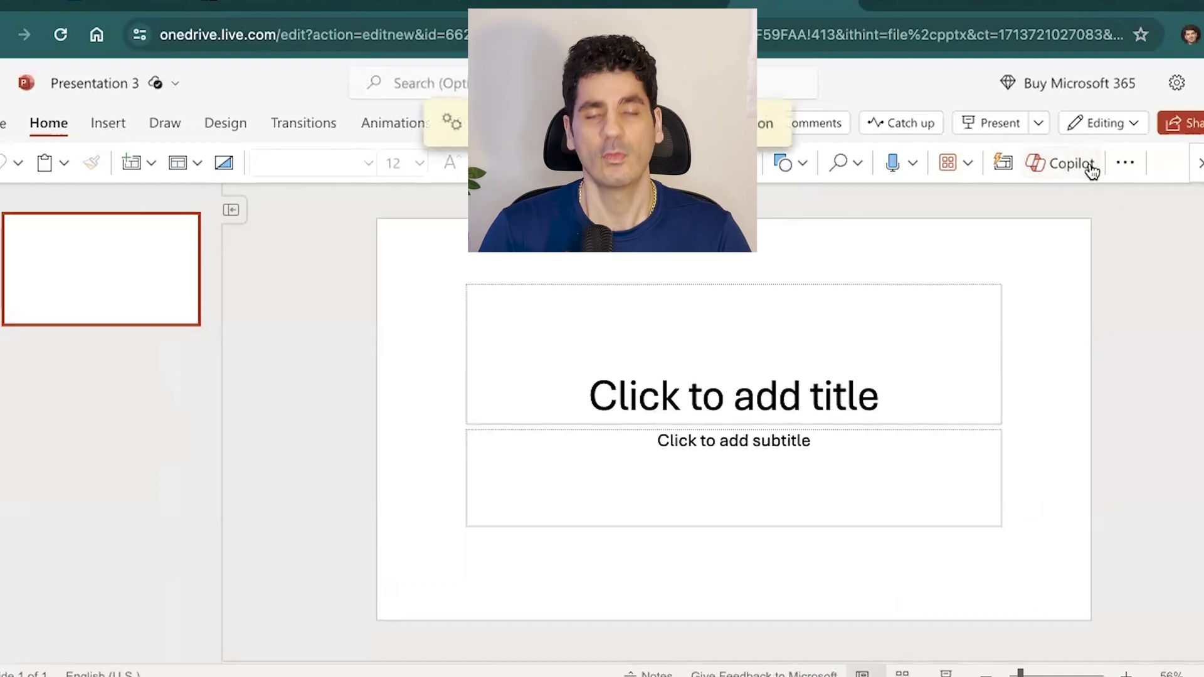
- Ask Copilot to 'Create a presentation about' environmental crisis
{"action": "left_click", "coordinate": [1068, 168]}
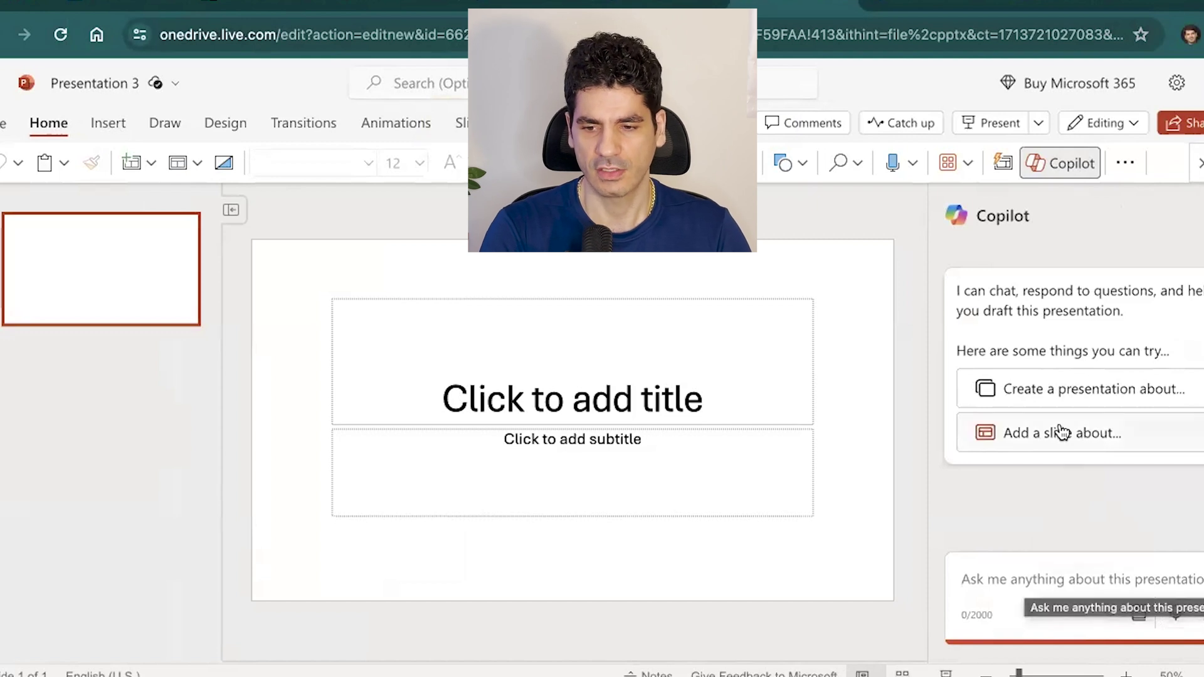
{"action": "left_click", "coordinate": [1053, 389]}
{"action": "type", "text": "847437"}
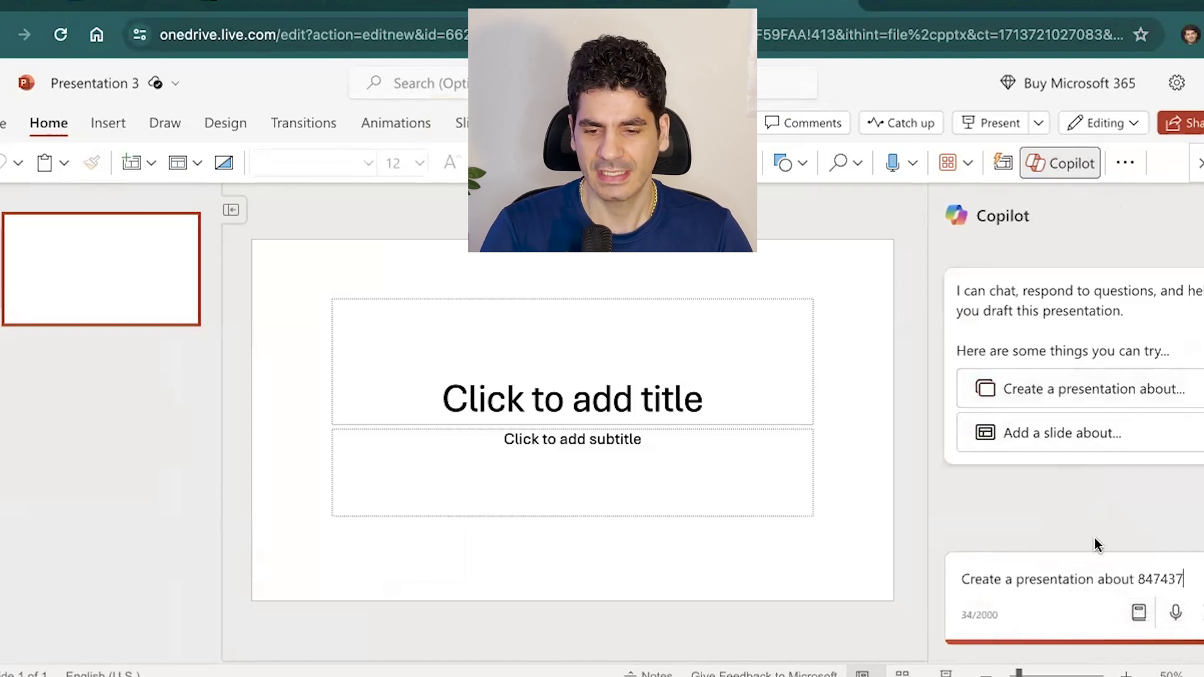
{"action": "left_click_drag", "start_coordinate": [1139, 579], "coordinate": [1164, 579]}
{"action": "type", "text": "environmental c"}
{"action": "key", "text": "Return"}
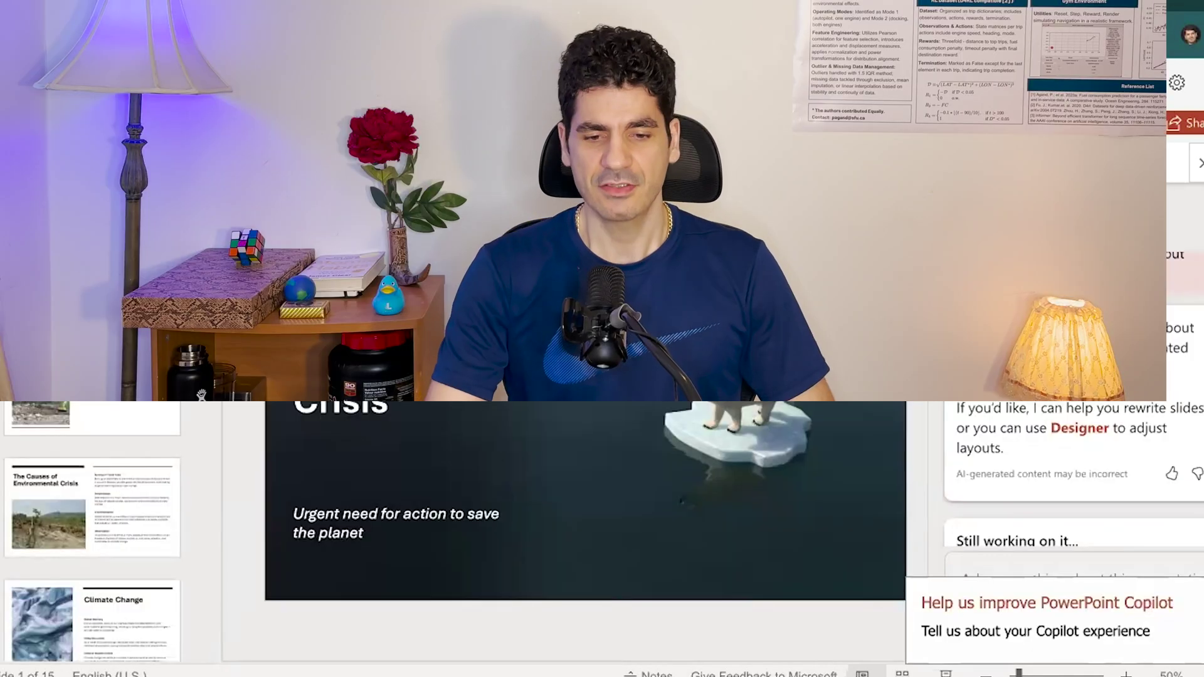
- Review the deck down to its Conclusion slide, thumbs-up Copilot's reply, and begin 'Add a slide about co2'
{"action": "scroll", "coordinate": [94, 502], "scroll_direction": "down", "scroll_amount": 10}
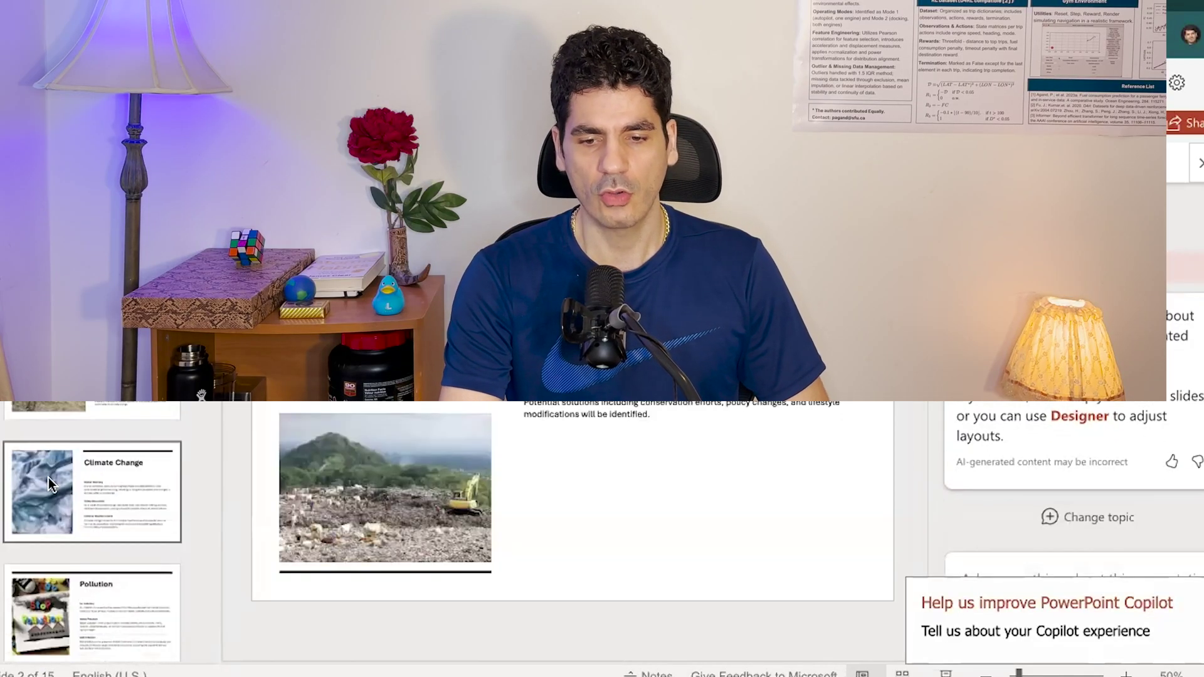
{"action": "scroll", "coordinate": [97, 464], "scroll_direction": "down", "scroll_amount": 10}
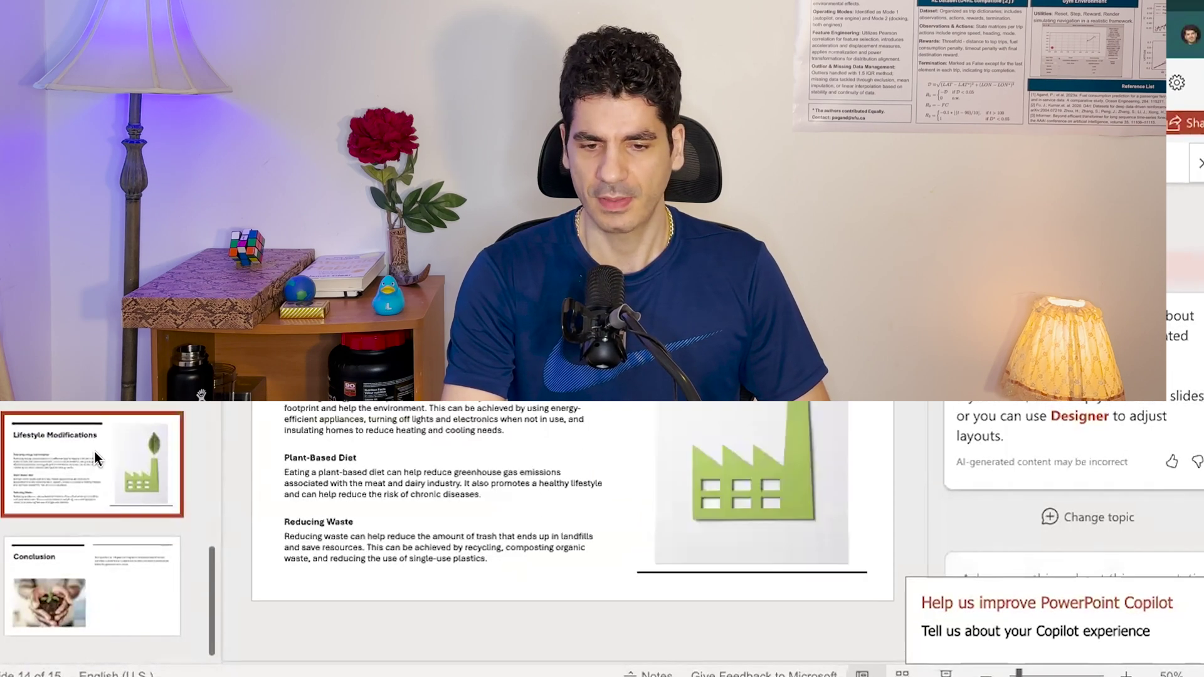
{"action": "scroll", "coordinate": [187, 580], "scroll_direction": "down", "scroll_amount": 1}
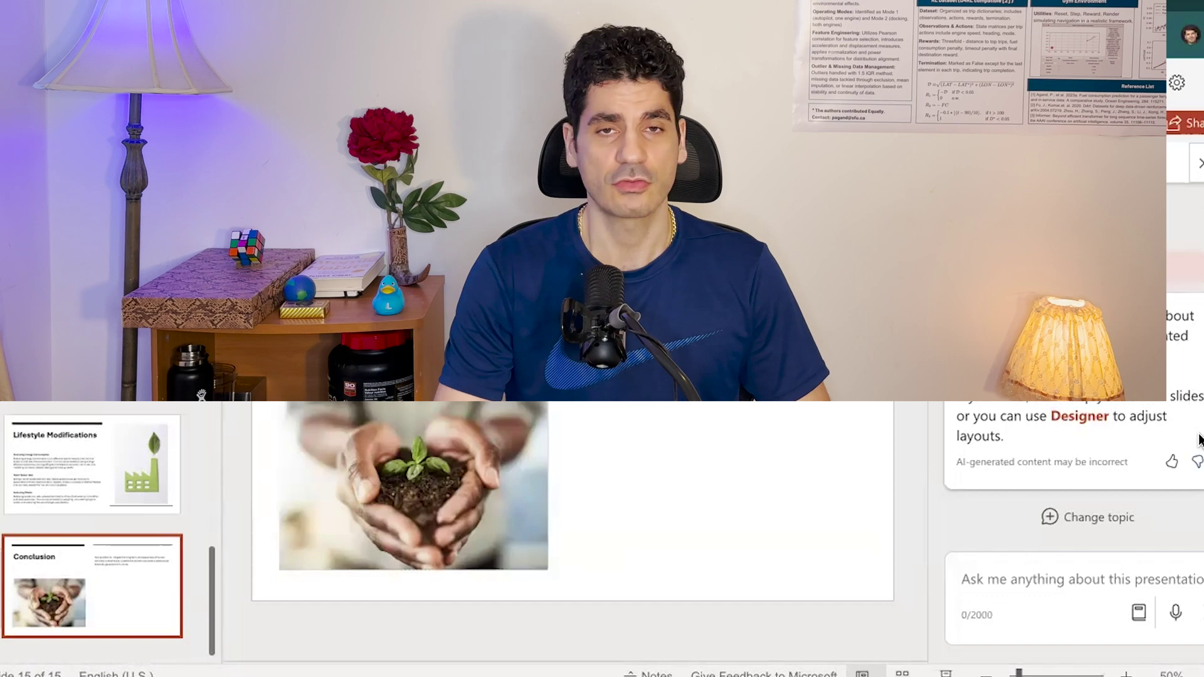
{"action": "left_click", "coordinate": [1171, 464]}
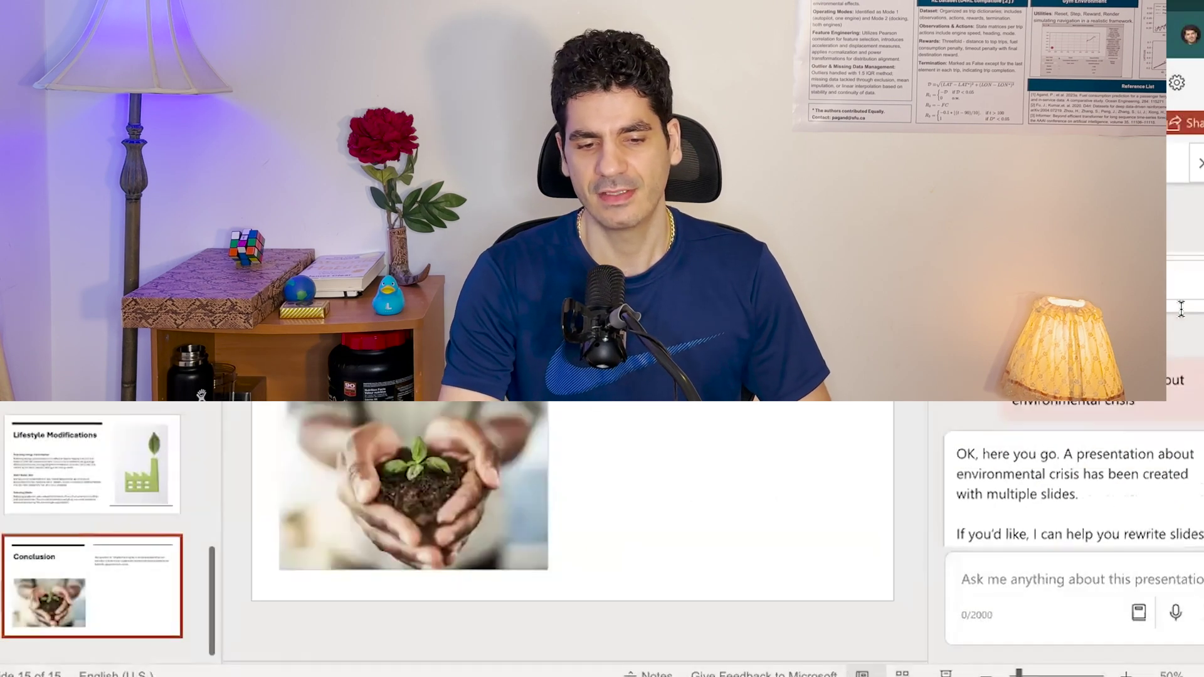
{"action": "type", "text": "Add a slide about "}
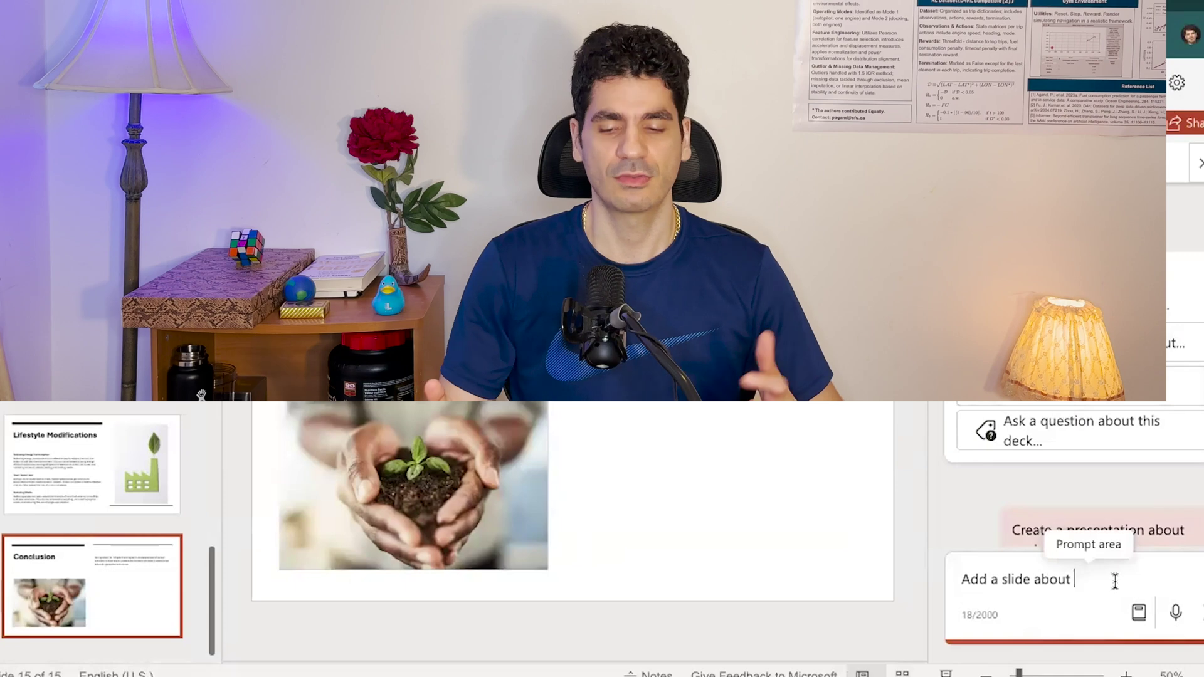
{"action": "type", "text": "co2 emission"}
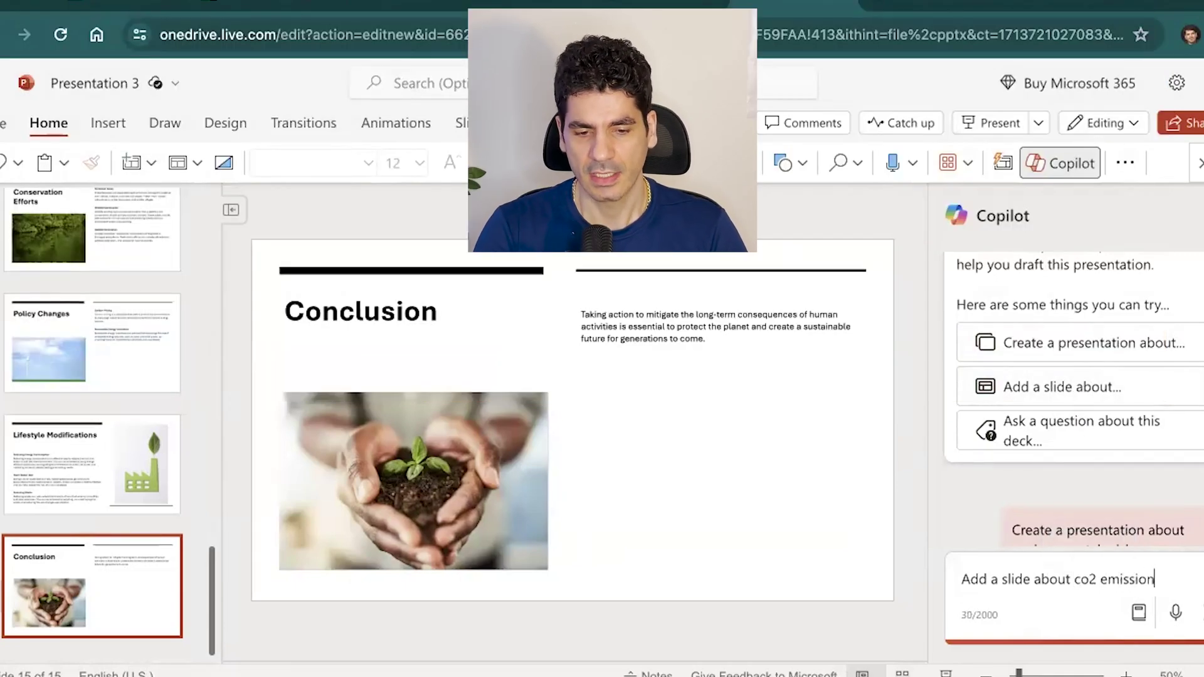
- Send the co2 emission request, adding a 16th 'CO2 Emissions' slide with bullets and a smokestack photo
{"action": "key", "text": "Return"}
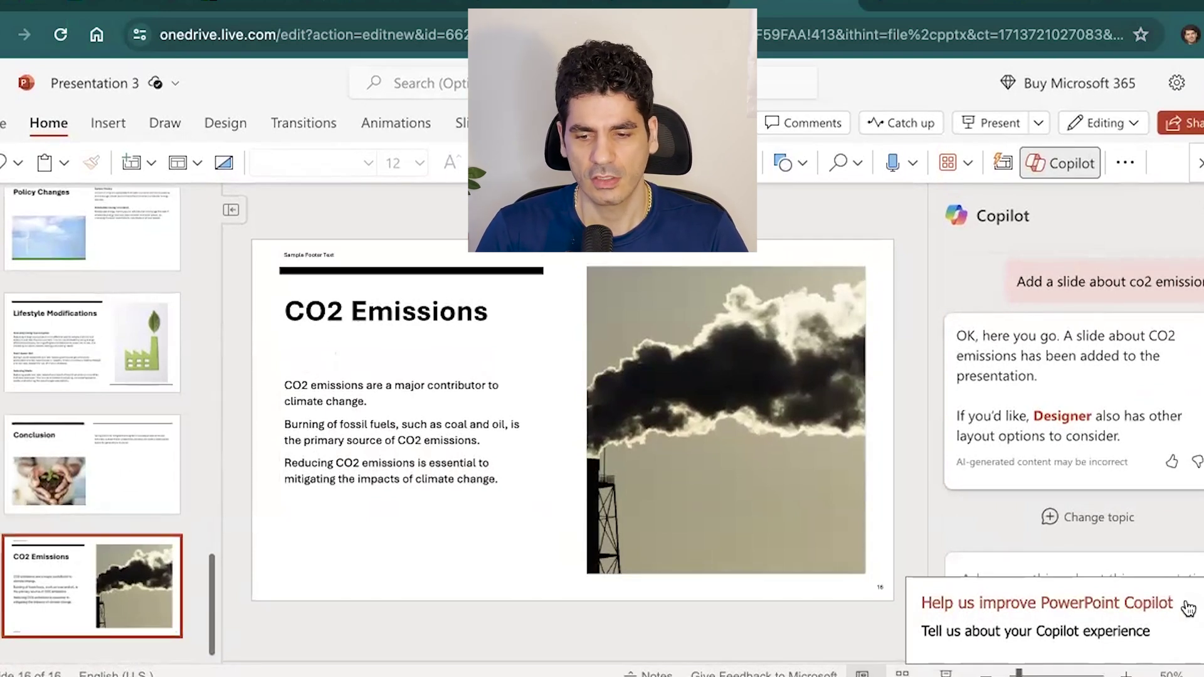
- Ask Copilot to 'reorganize the slides' and review the resulting 21-slide sectioned deck
{"action": "type", "text": "rganize the slides"}
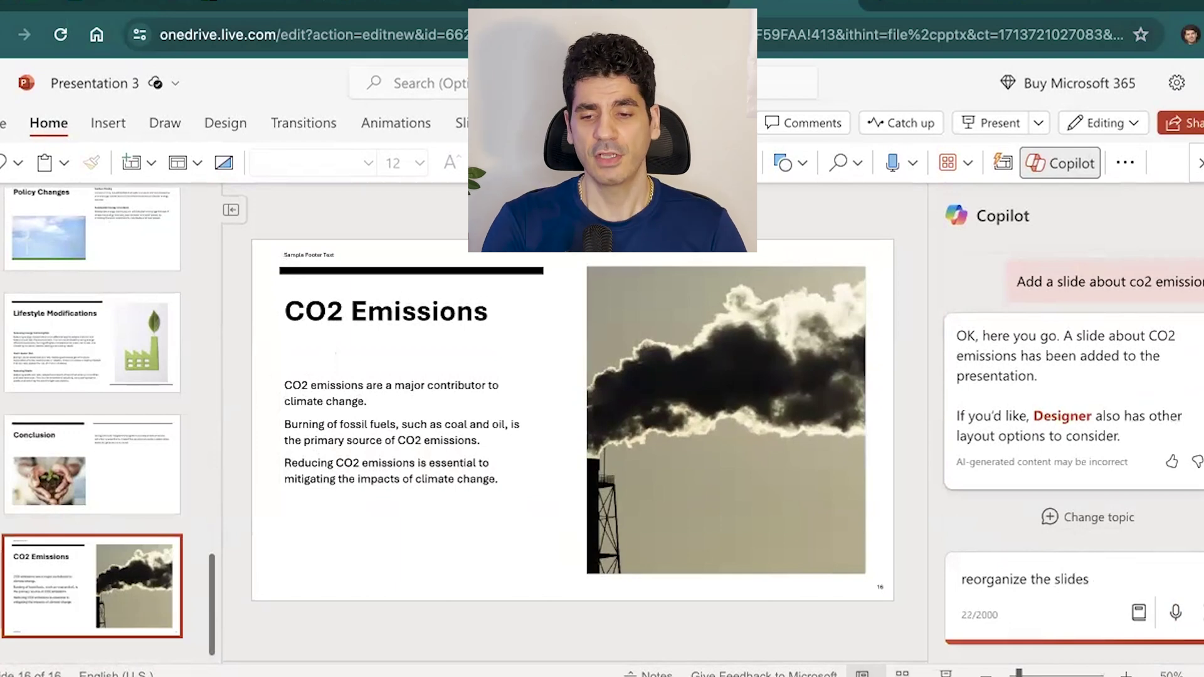
{"action": "key", "text": "Return"}
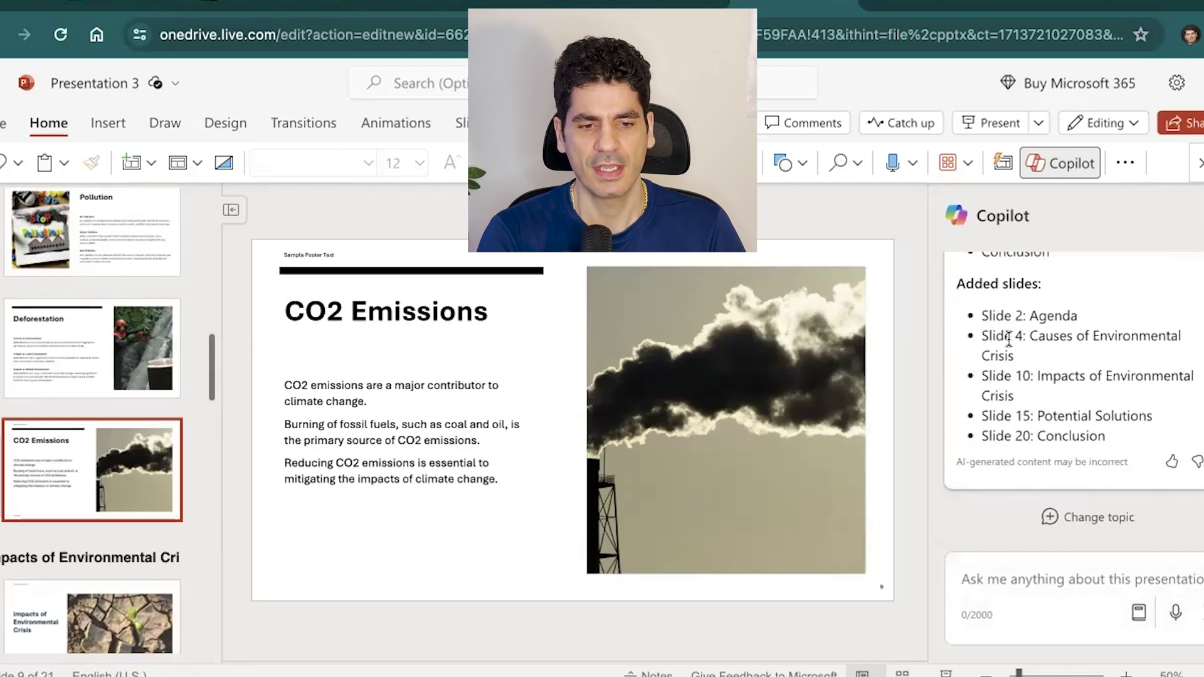
{"action": "scroll", "coordinate": [18, 489], "scroll_direction": "down", "scroll_amount": 3}
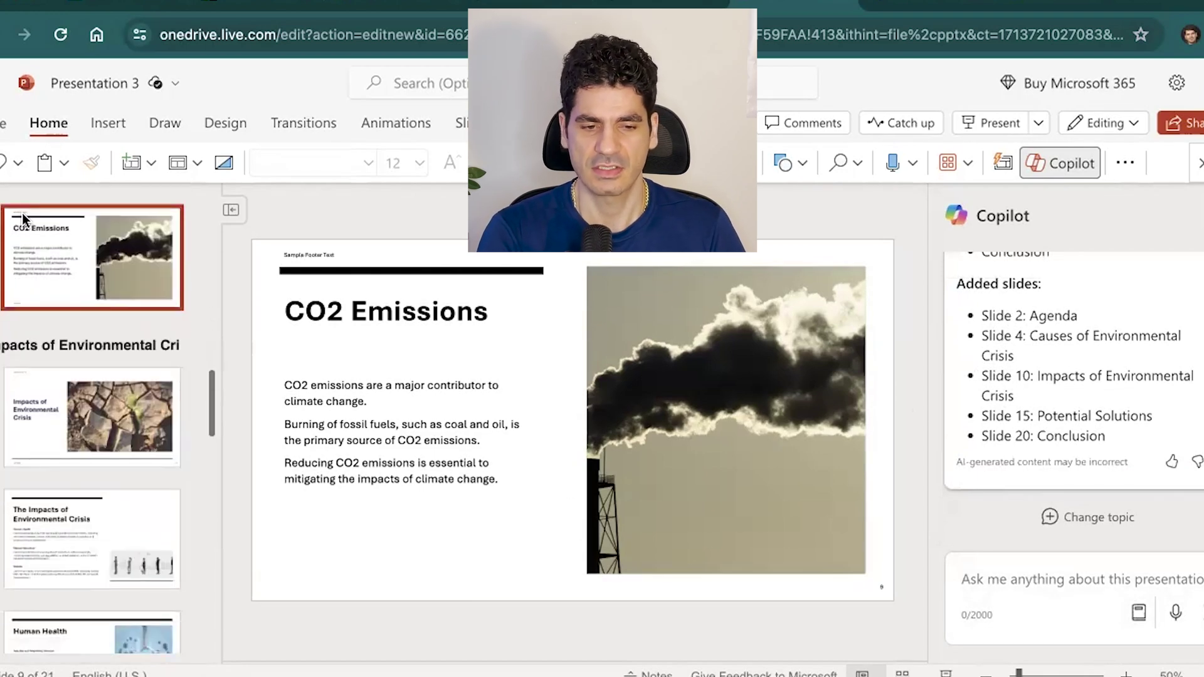
{"action": "scroll", "coordinate": [94, 377], "scroll_direction": "down", "scroll_amount": 10}
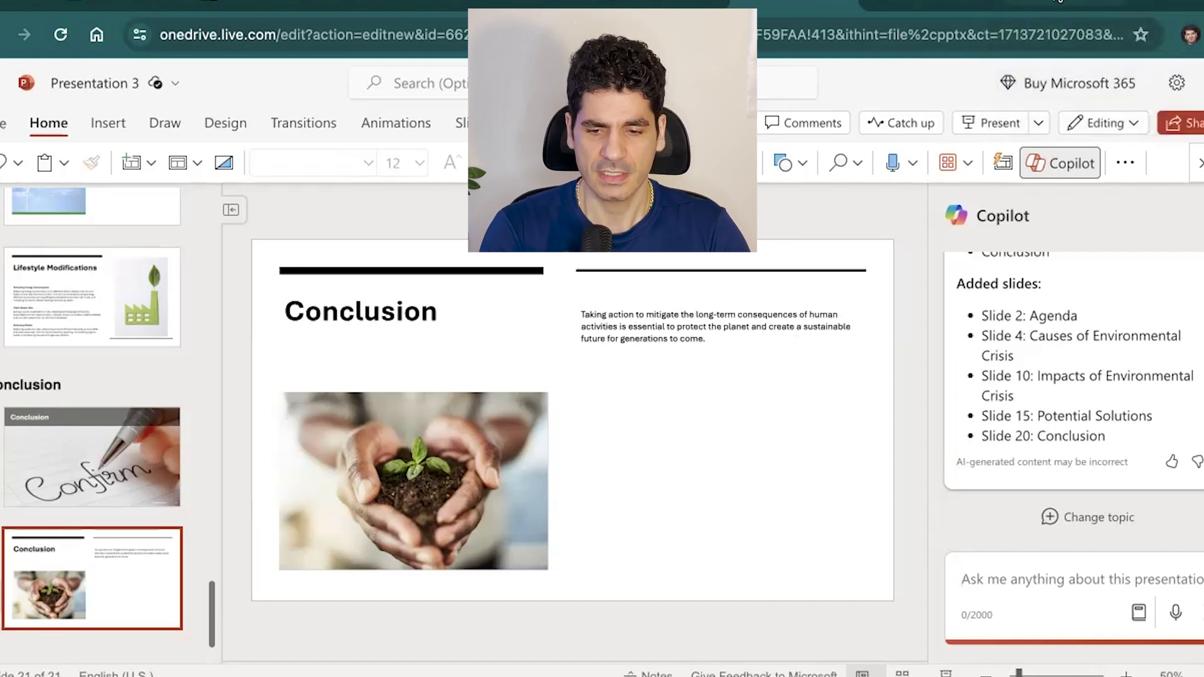
{"action": "left_click", "coordinate": [1101, 4]}
- Scroll through the tax_upaspro article back to the top of page 1
{"action": "scroll", "coordinate": [431, 464], "scroll_direction": "down", "scroll_amount": 10}
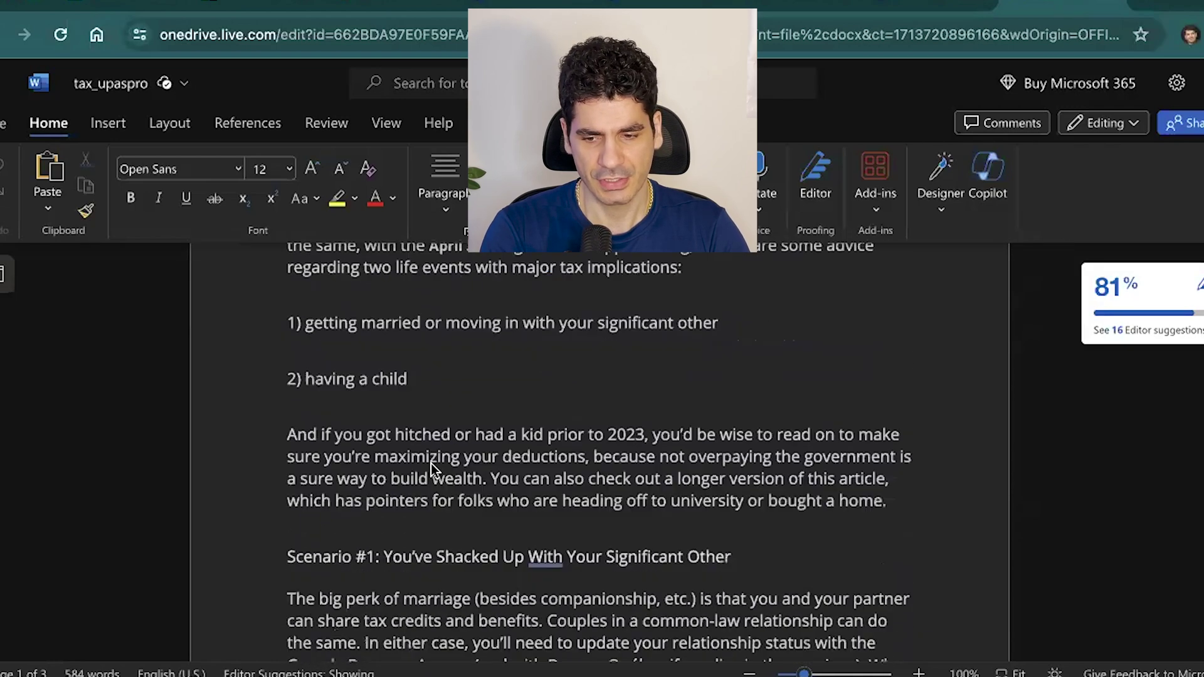
{"action": "scroll", "coordinate": [431, 464], "scroll_direction": "up", "scroll_amount": 7}
{"action": "scroll", "coordinate": [431, 464], "scroll_direction": "up", "scroll_amount": 3}
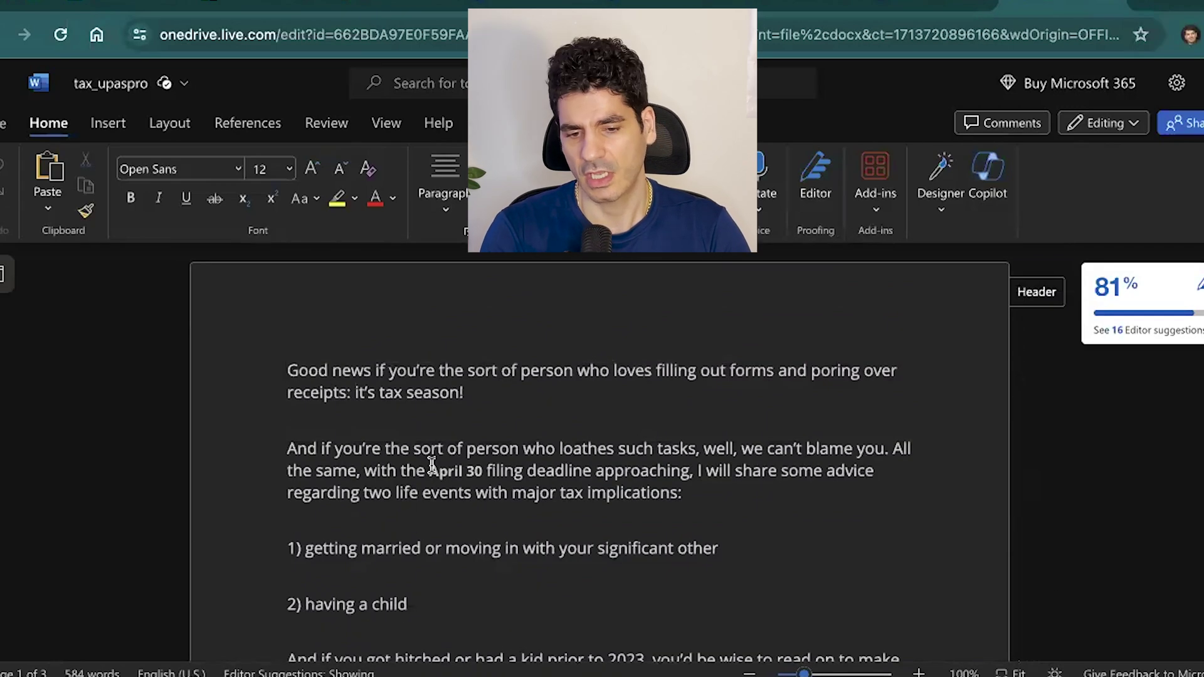
{"action": "scroll", "coordinate": [430, 464], "scroll_direction": "down", "scroll_amount": 20}
{"action": "scroll", "coordinate": [430, 464], "scroll_direction": "up", "scroll_amount": 20}
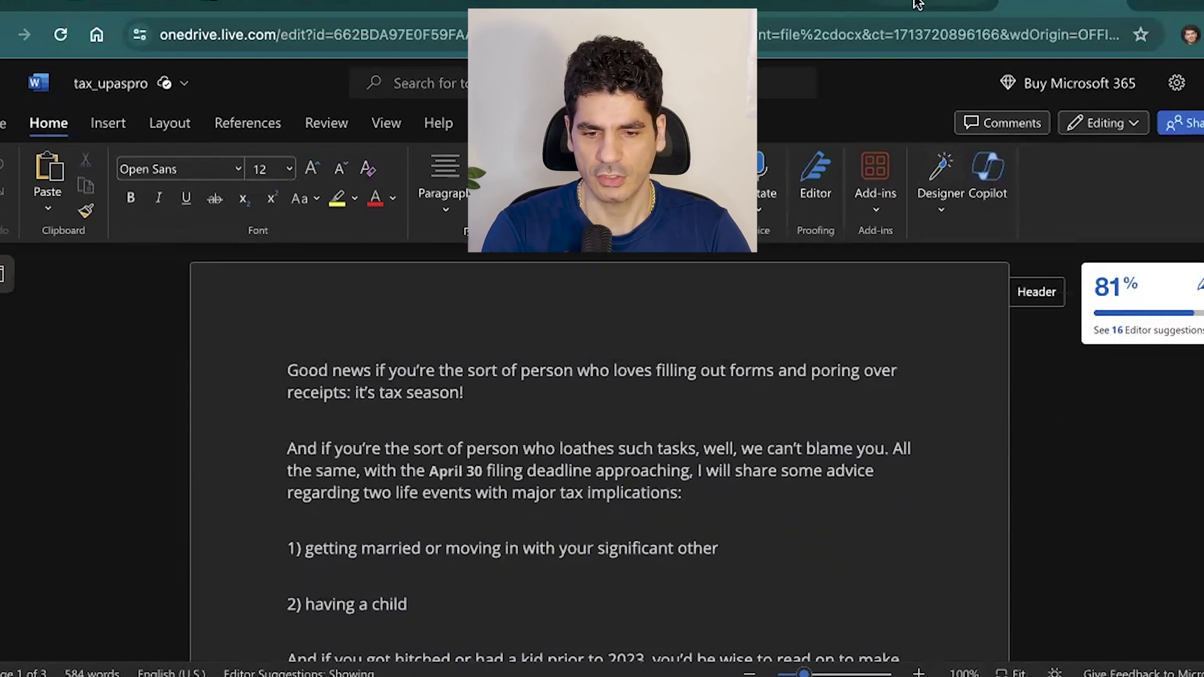
{"action": "left_click", "coordinate": [932, 7]}
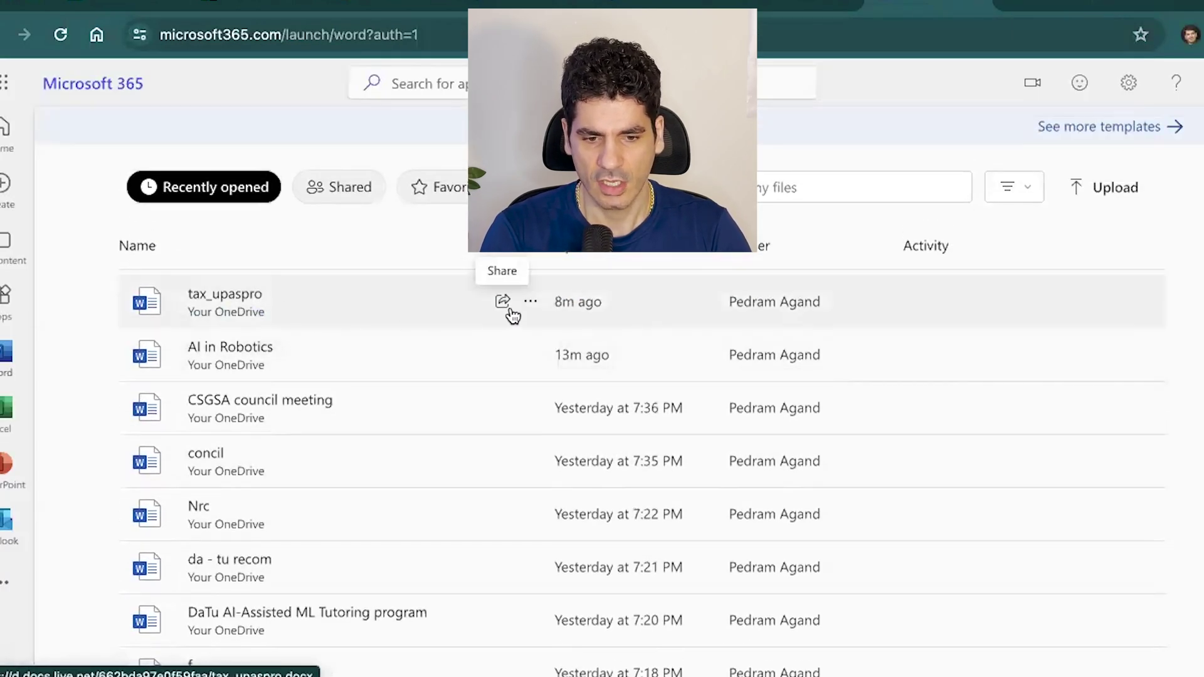
- Copy a sharing link for tax_upaspro and start a 'create a presentation' prompt in a new deck
{"action": "left_click", "coordinate": [530, 301]}
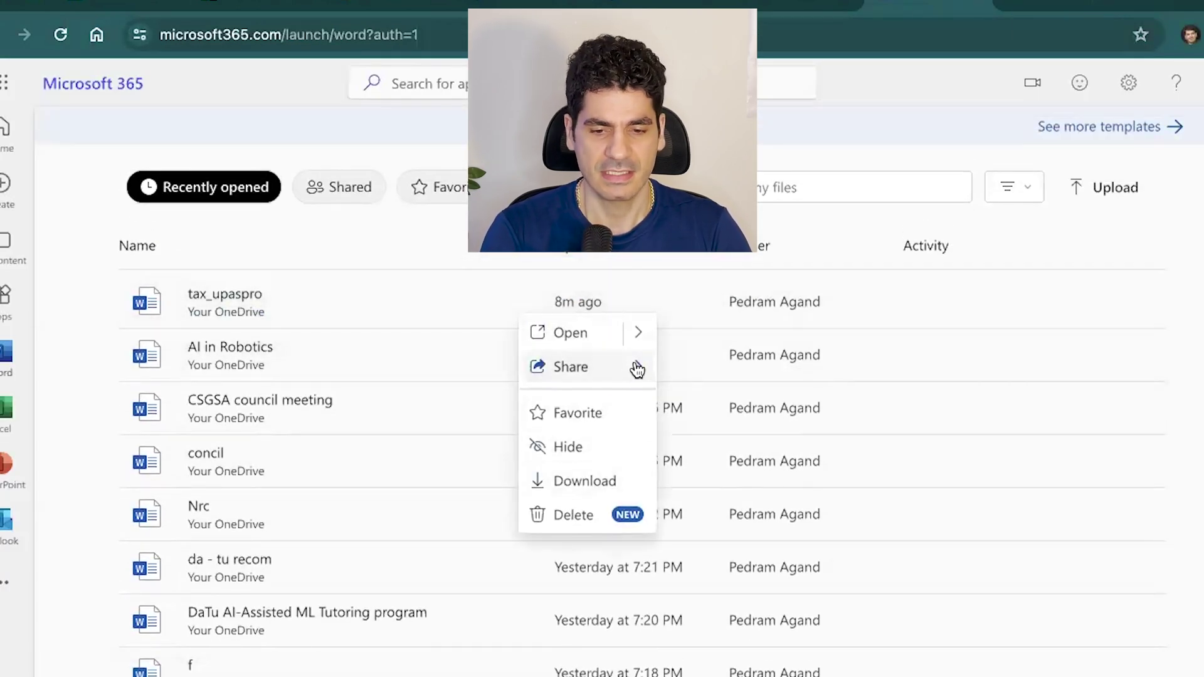
{"action": "mouse_move", "coordinate": [638, 369]}
{"action": "left_click", "coordinate": [710, 405]}
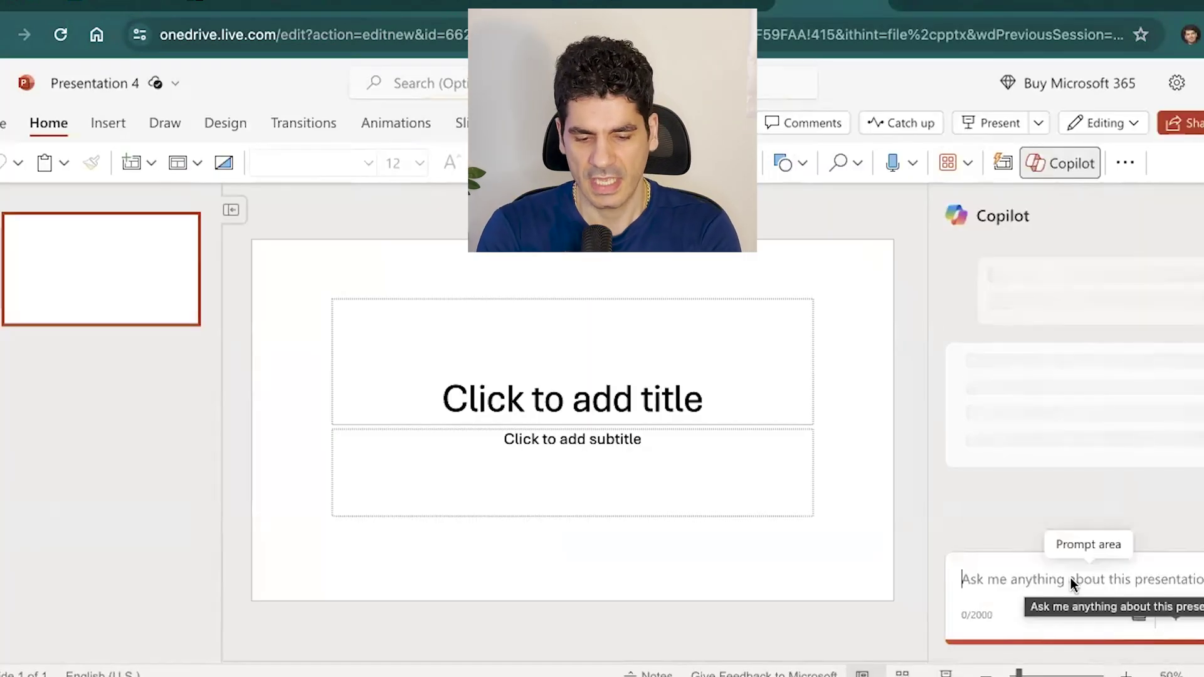
{"action": "type", "text": "create a presentation /"}
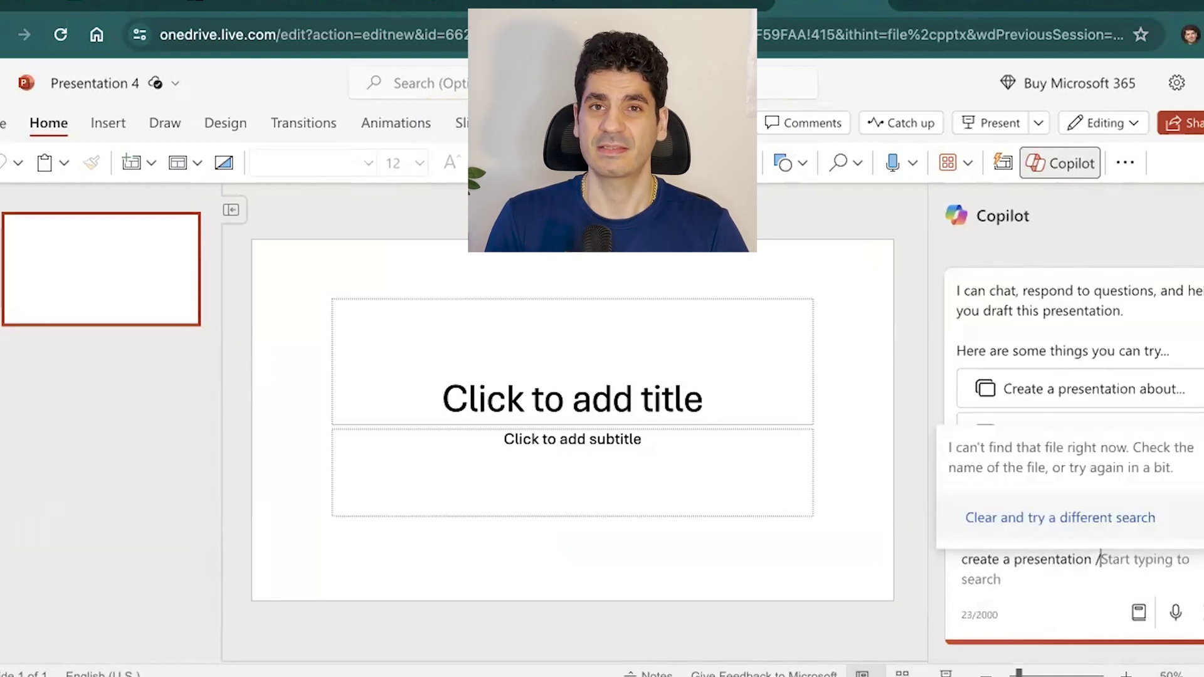
- Request 'create a presentation /from' the pasted tax_upaspro link, producing the 7-slide tax deck
{"action": "type", "text": "from"}
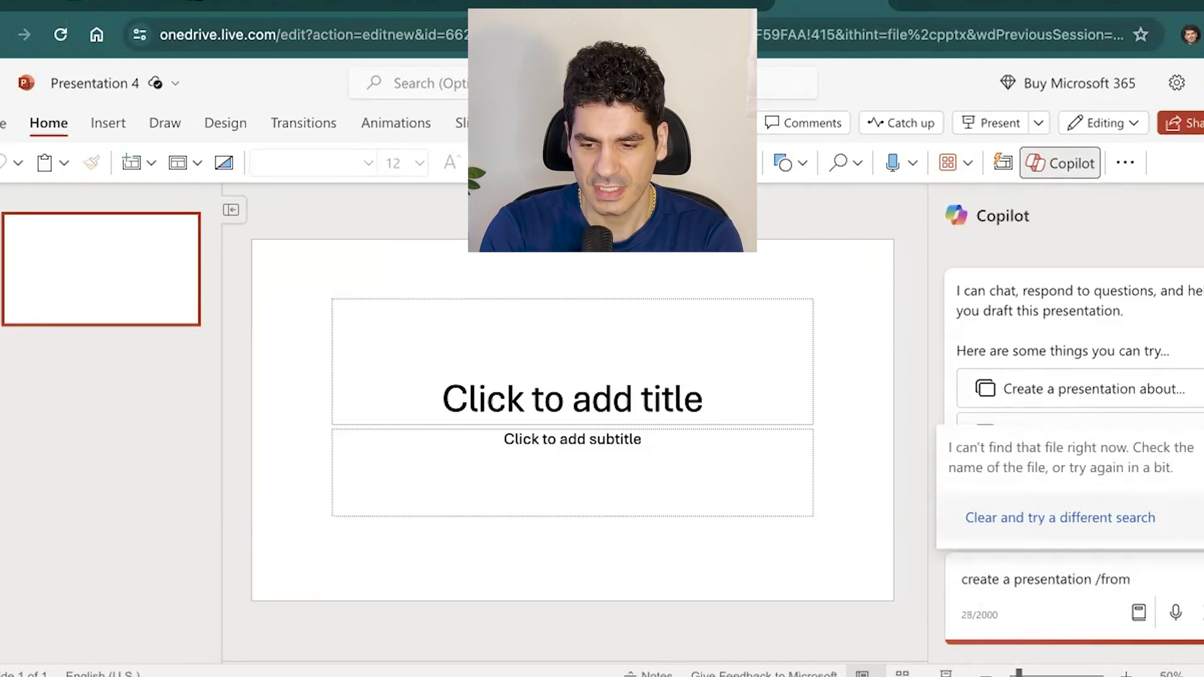
{"action": "key", "text": "ctrl+v"}
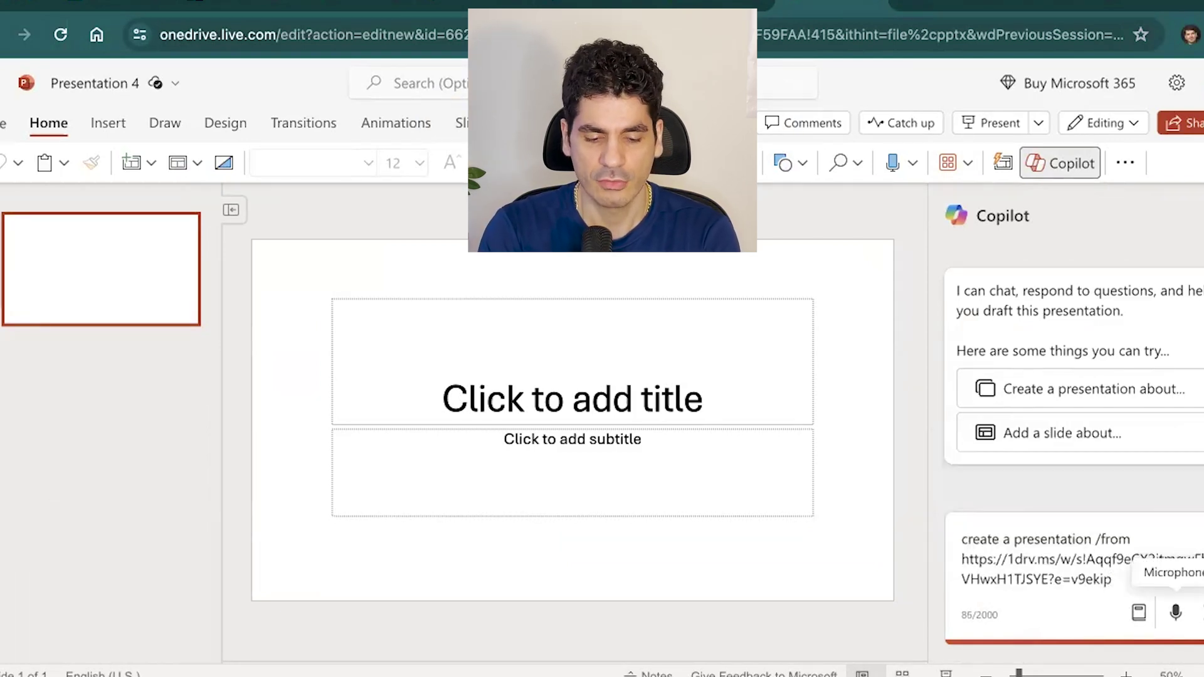
{"action": "key", "text": "Return"}
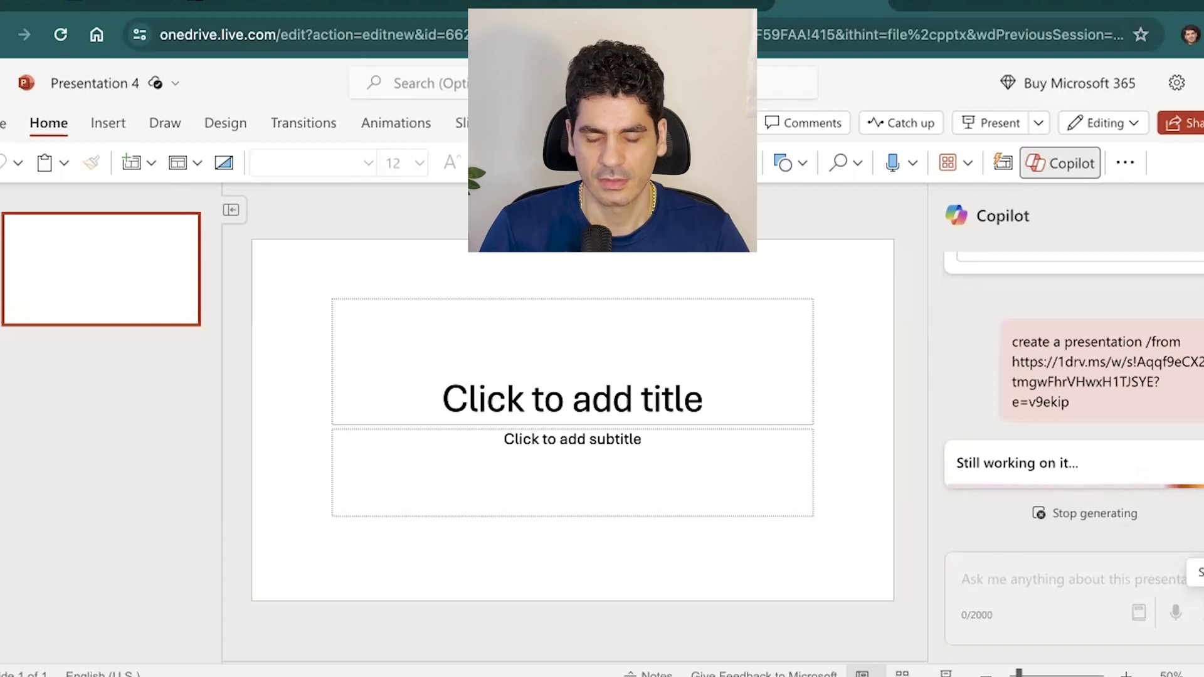
{"action": "left_click", "coordinate": [119, 384]}
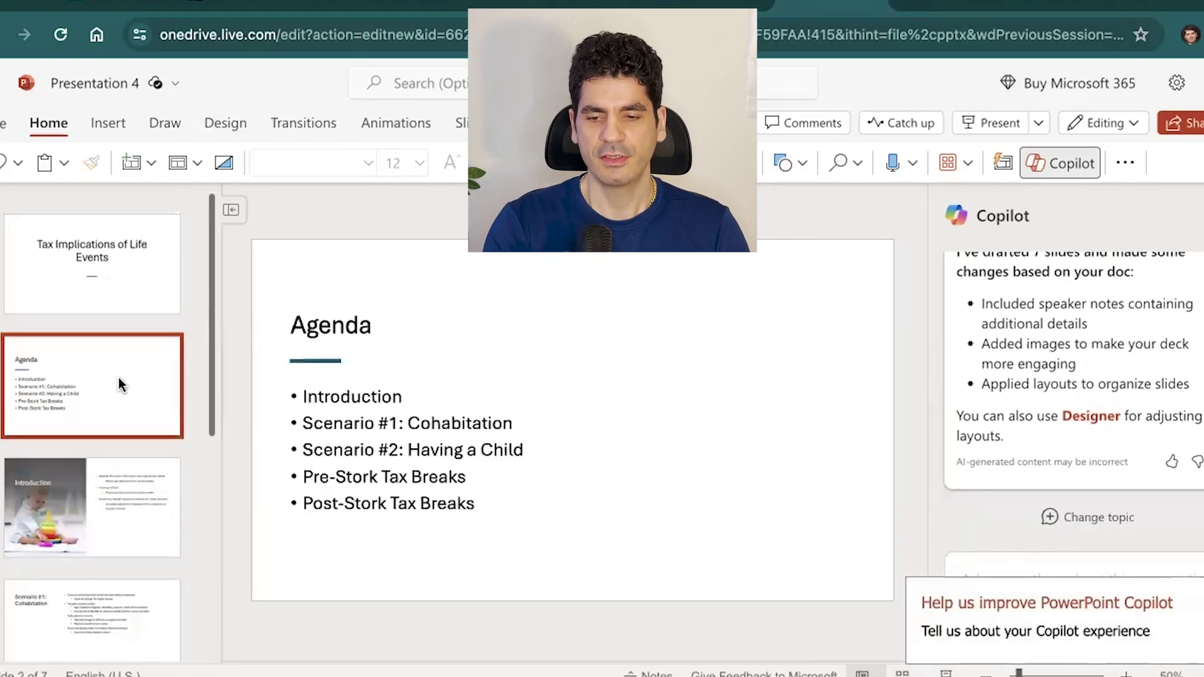
- View the Introduction, Cohabitation, Having a Child, Pre-Stork and Post-Stork Tax Breaks slides
{"action": "left_click", "coordinate": [101, 461]}
{"action": "left_click", "coordinate": [112, 502]}
{"action": "left_click", "coordinate": [86, 536]}
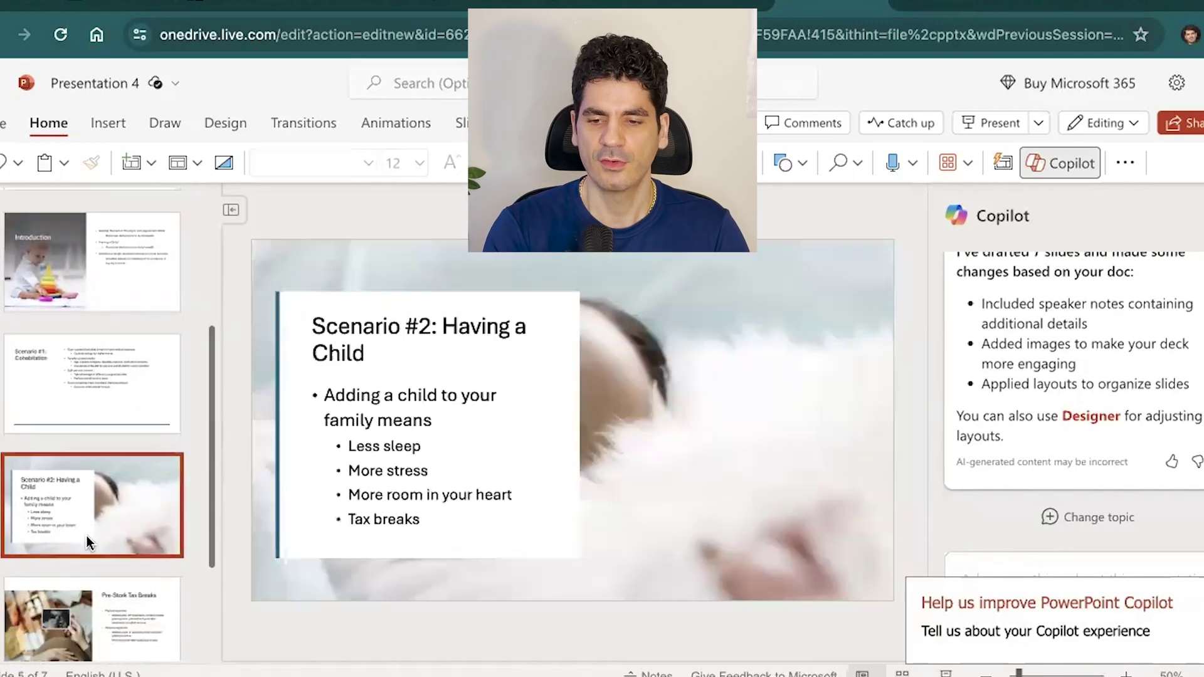
{"action": "left_click", "coordinate": [105, 495]}
{"action": "left_click", "coordinate": [112, 558]}
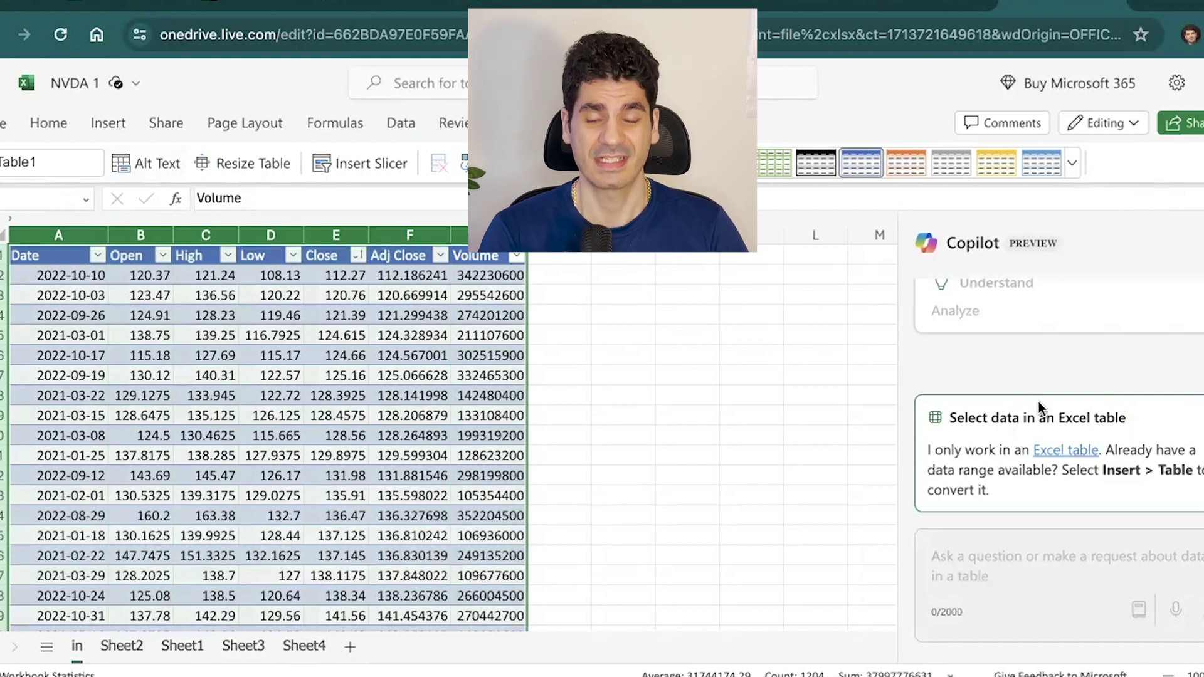
- Select the NVDA stock table from Date across all seven columns
{"action": "left_click", "coordinate": [462, 293]}
{"action": "key", "text": "ctrl+a"}
{"action": "scroll", "coordinate": [857, 367], "scroll_direction": "down", "scroll_amount": 1}
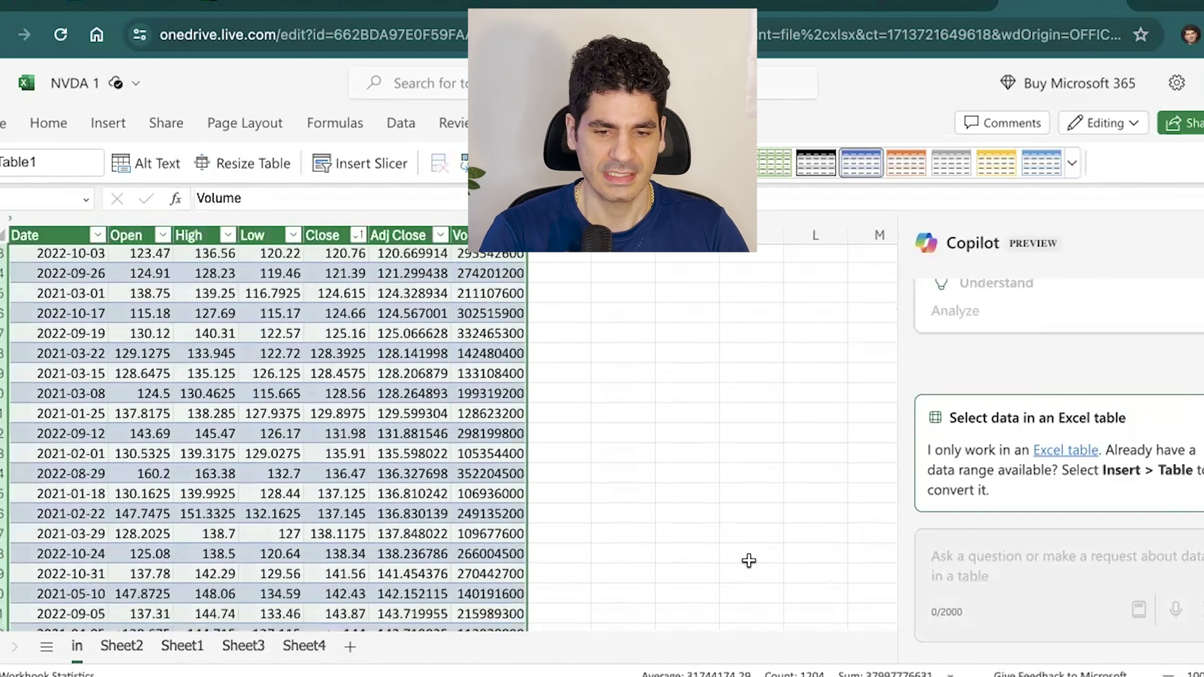
{"action": "scroll", "coordinate": [835, 313], "scroll_direction": "up", "scroll_amount": 1}
{"action": "left_click", "coordinate": [490, 315]}
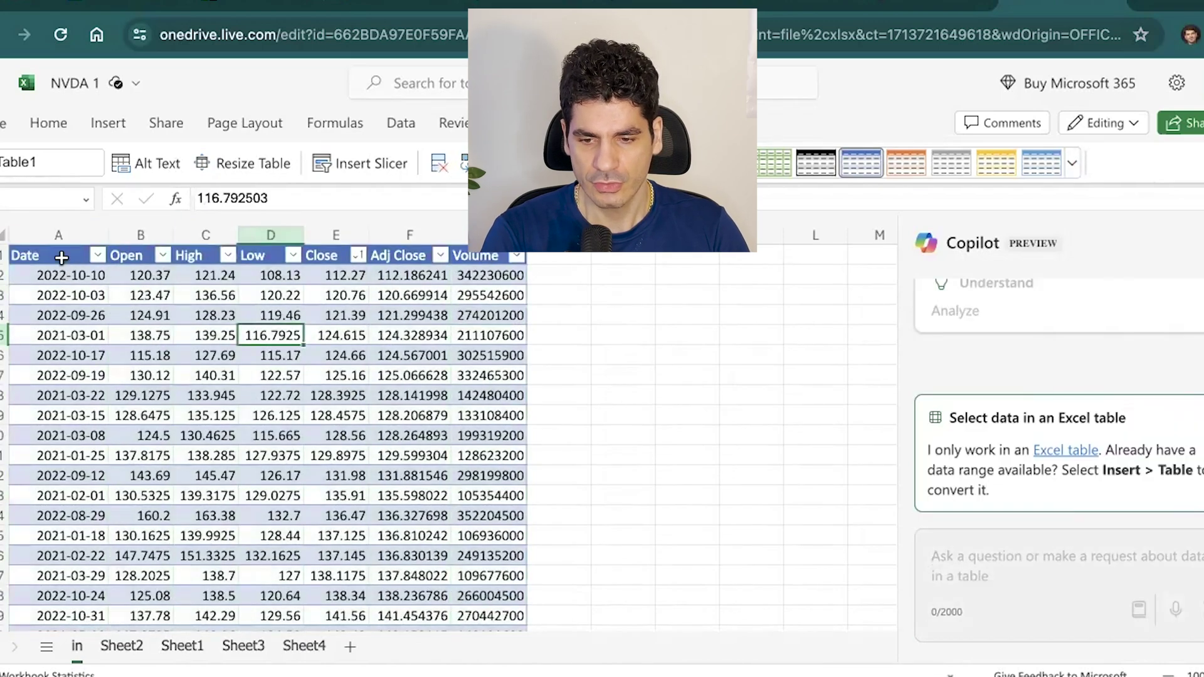
{"action": "left_click", "coordinate": [52, 273]}
{"action": "left_click_drag", "start_coordinate": [52, 266], "coordinate": [508, 448]}
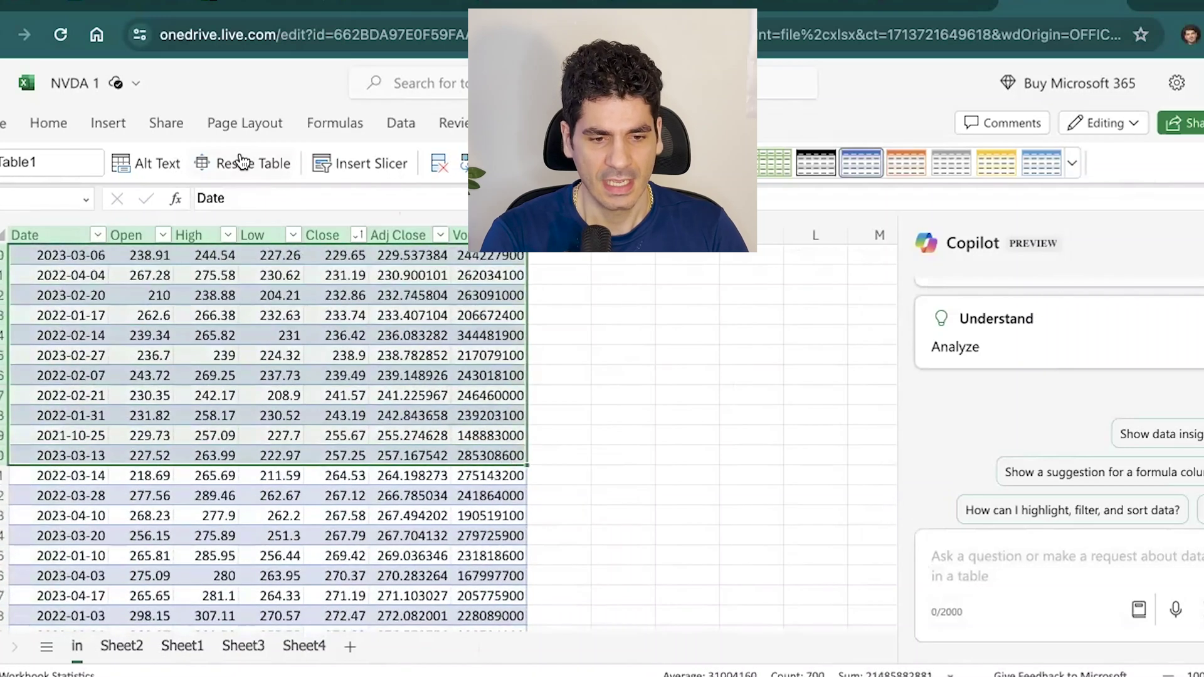
{"action": "left_click", "coordinate": [49, 124]}
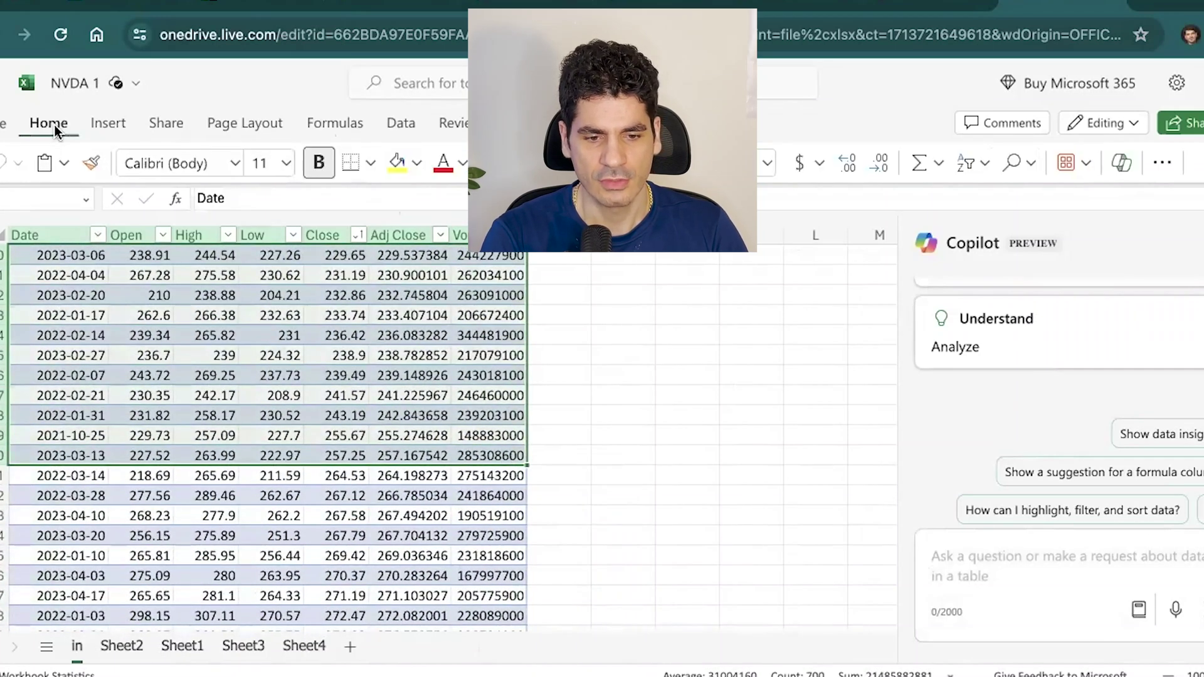
{"action": "left_click", "coordinate": [25, 162]}
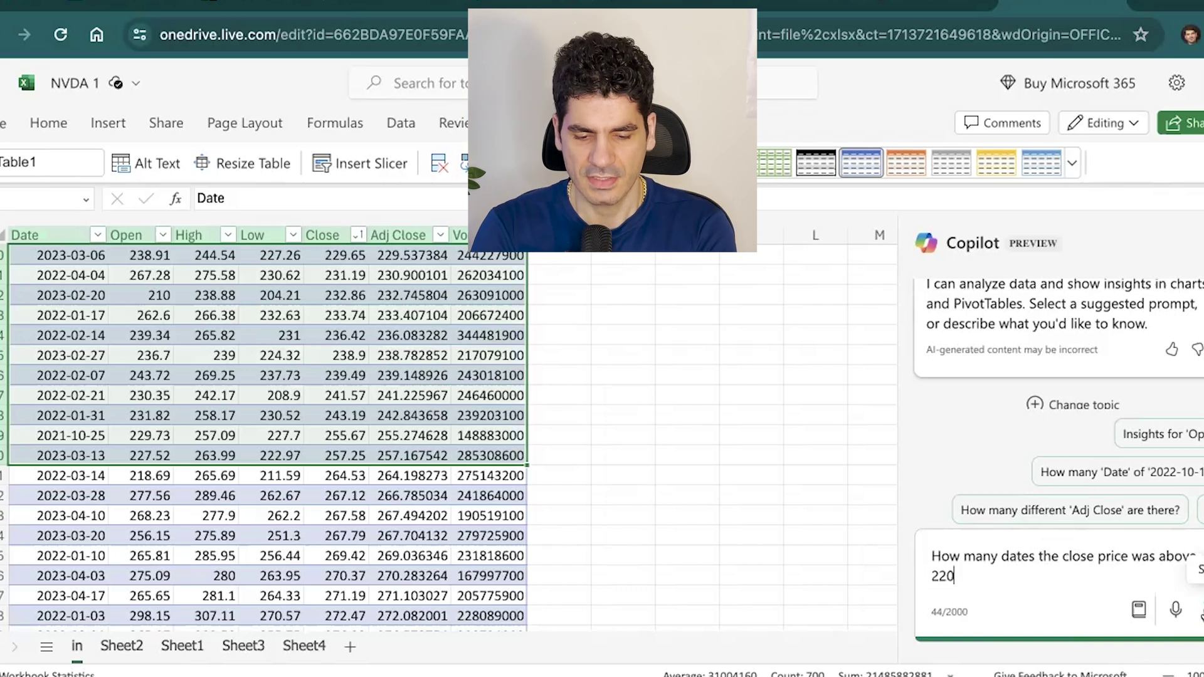
- Count dates with Close above 220, place the result 91 on a new sheet, and inspect its formula
{"action": "left_click", "coordinate": [1199, 610]}
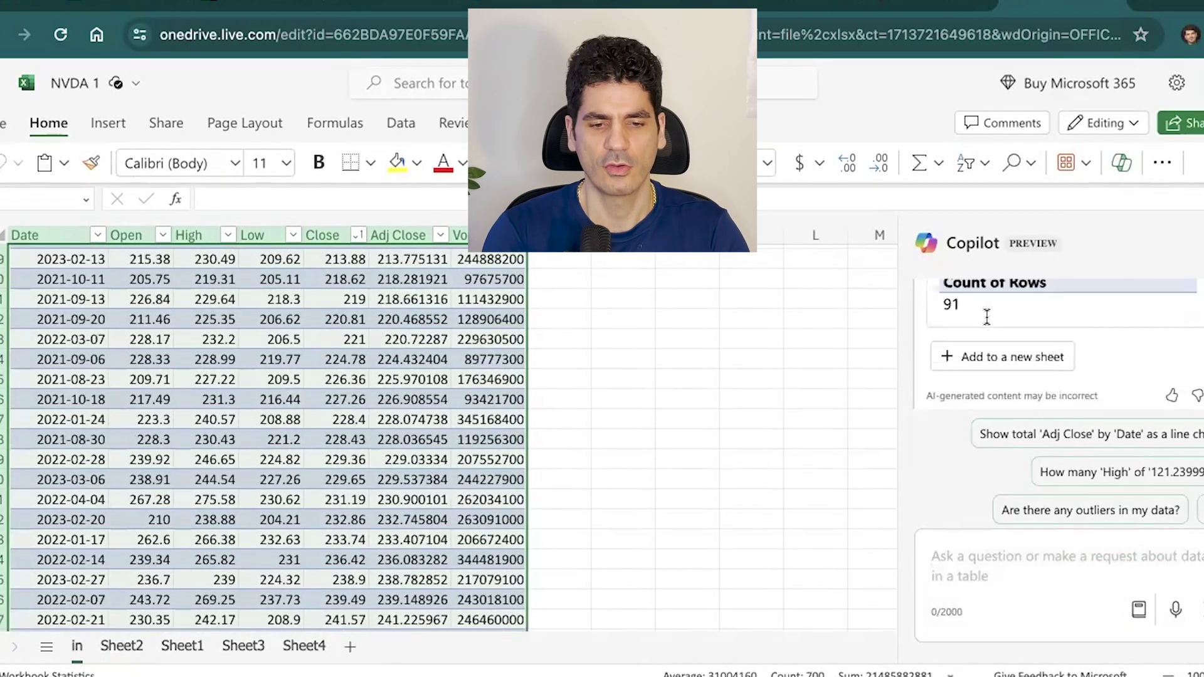
{"action": "left_click", "coordinate": [998, 367]}
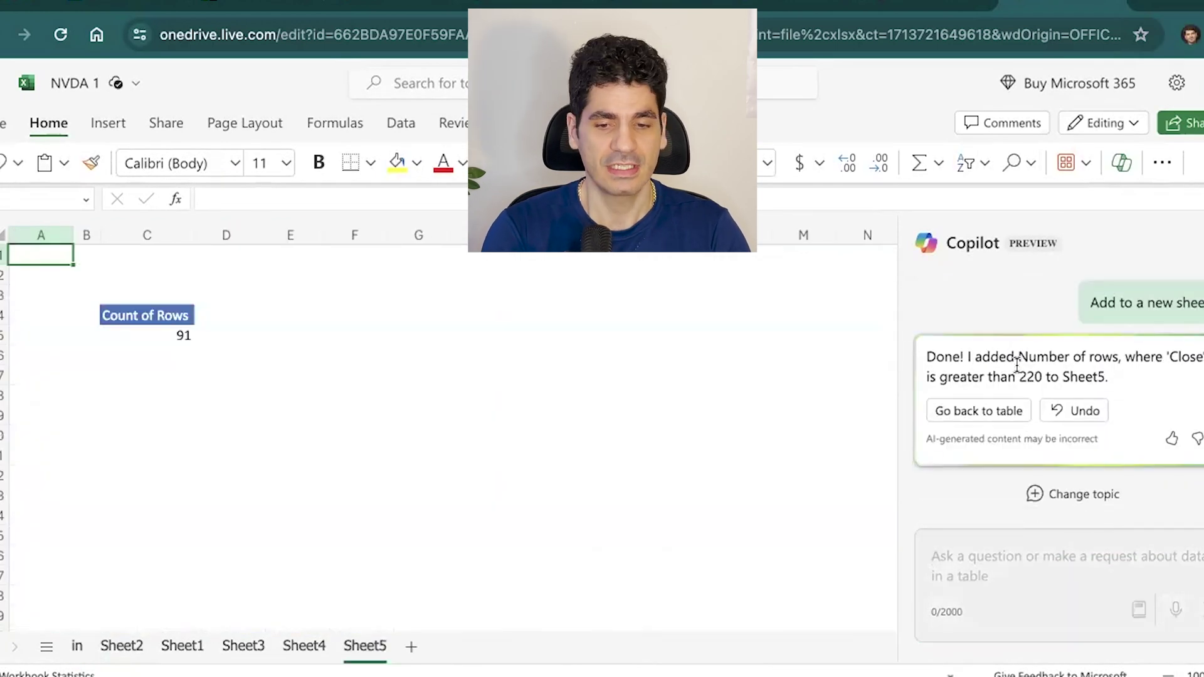
{"action": "left_click", "coordinate": [168, 336]}
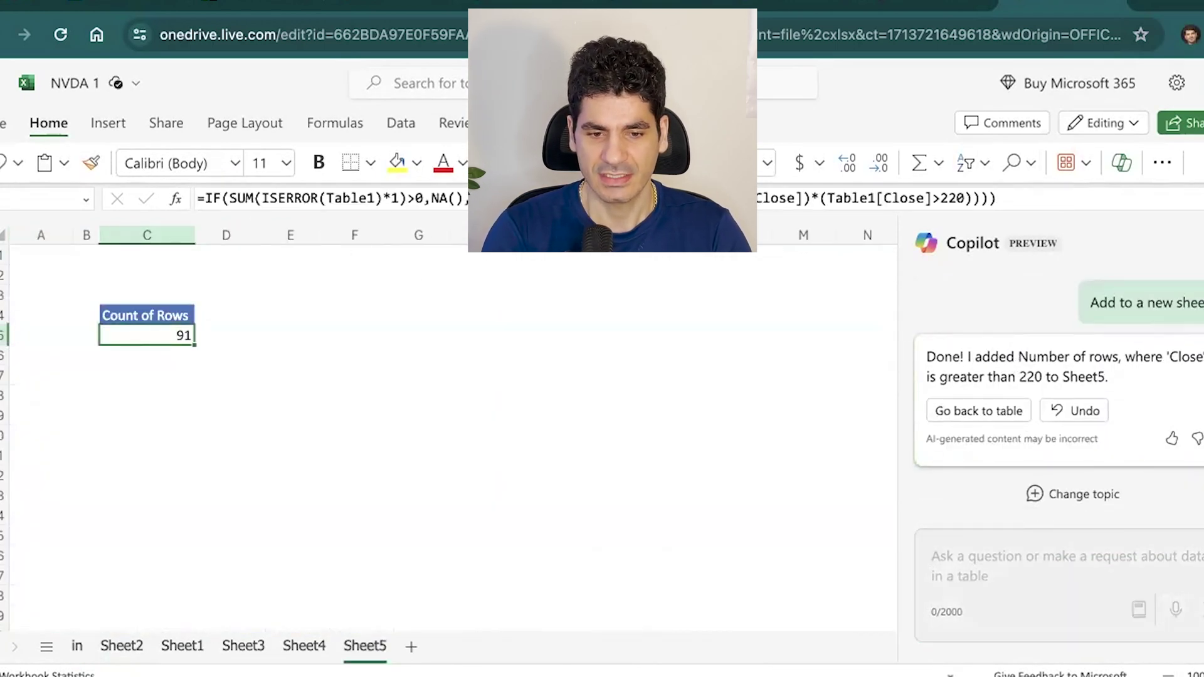
{"action": "left_click", "coordinate": [1024, 196]}
{"action": "triple_click", "coordinate": [312, 196]}
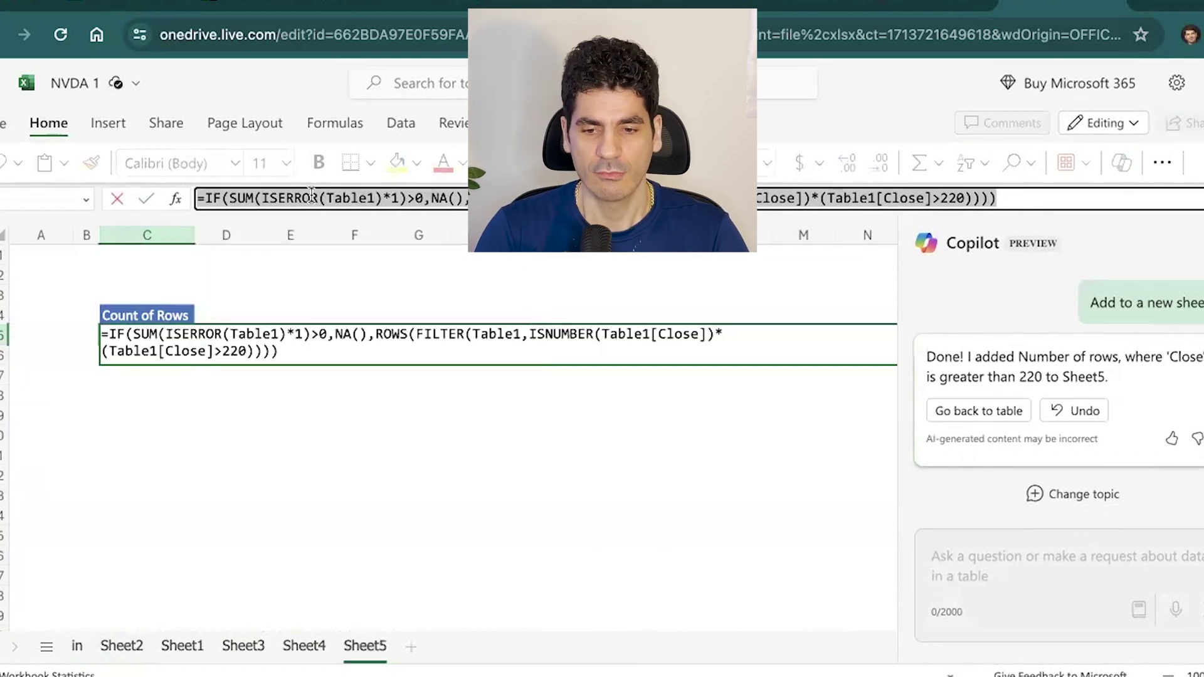
- Have Copilot plot high and low prices over time and add the line chart as Sheet6
{"action": "left_click", "coordinate": [76, 646]}
{"action": "left_click", "coordinate": [400, 366]}
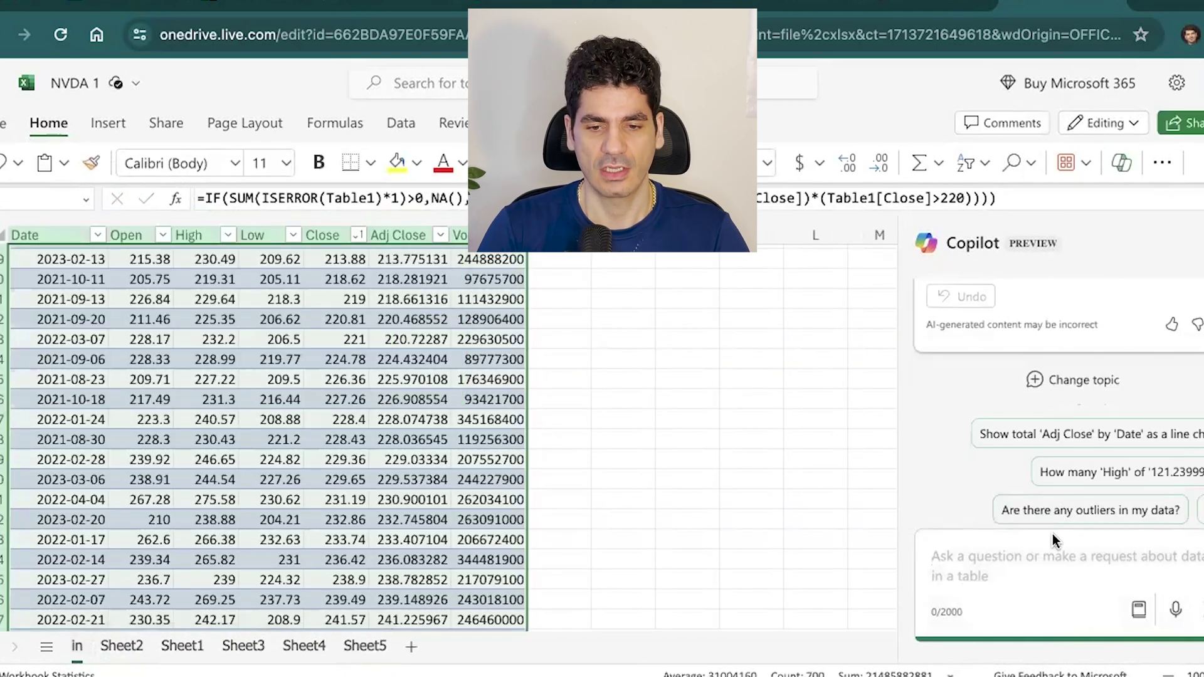
{"action": "type", "text": "create a"}
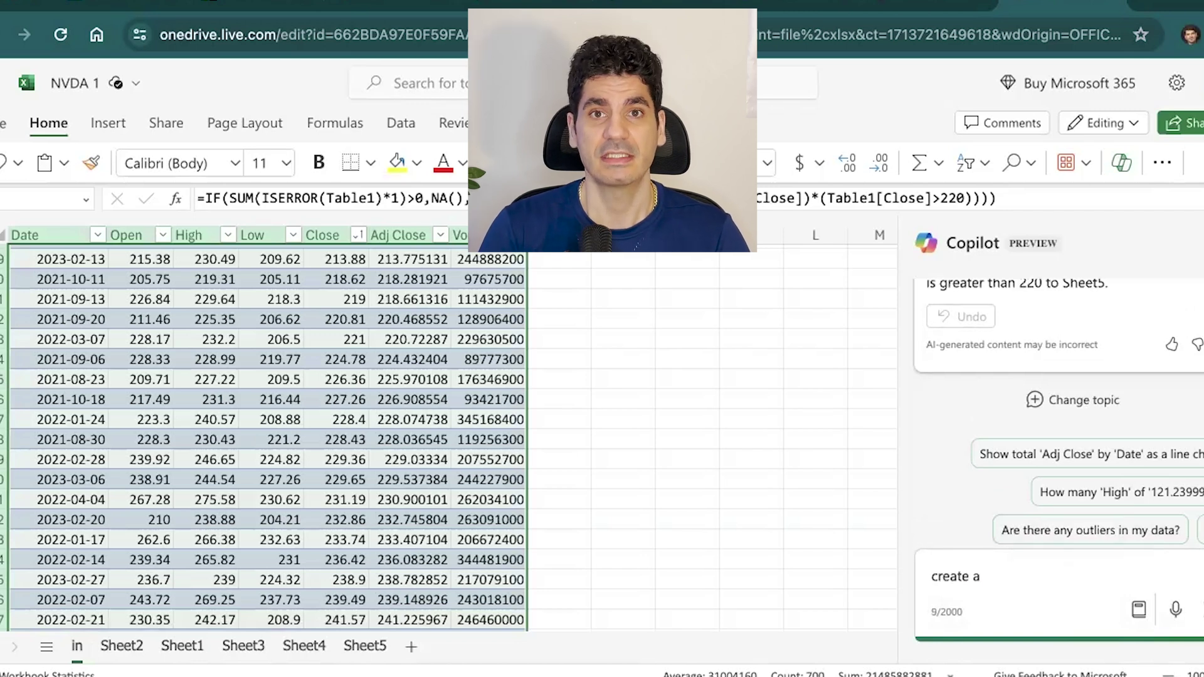
{"action": "type", "text": " plot of the high and low pr"}
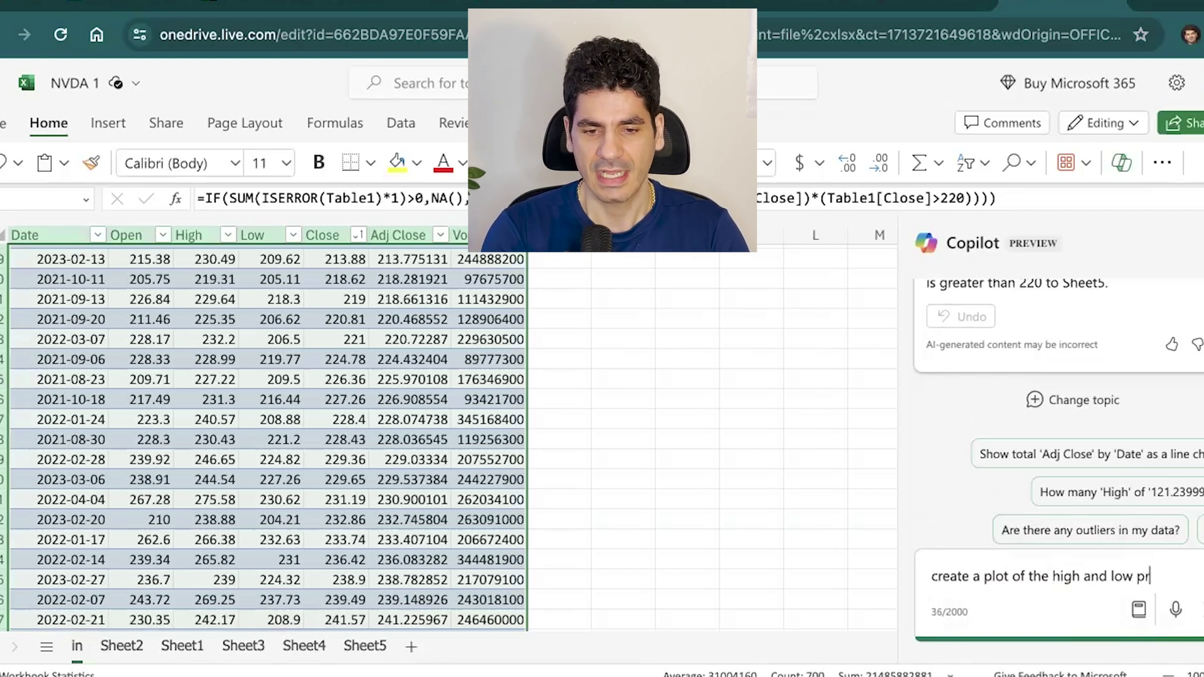
{"action": "type", "text": "me"}
{"action": "key", "text": "Return"}
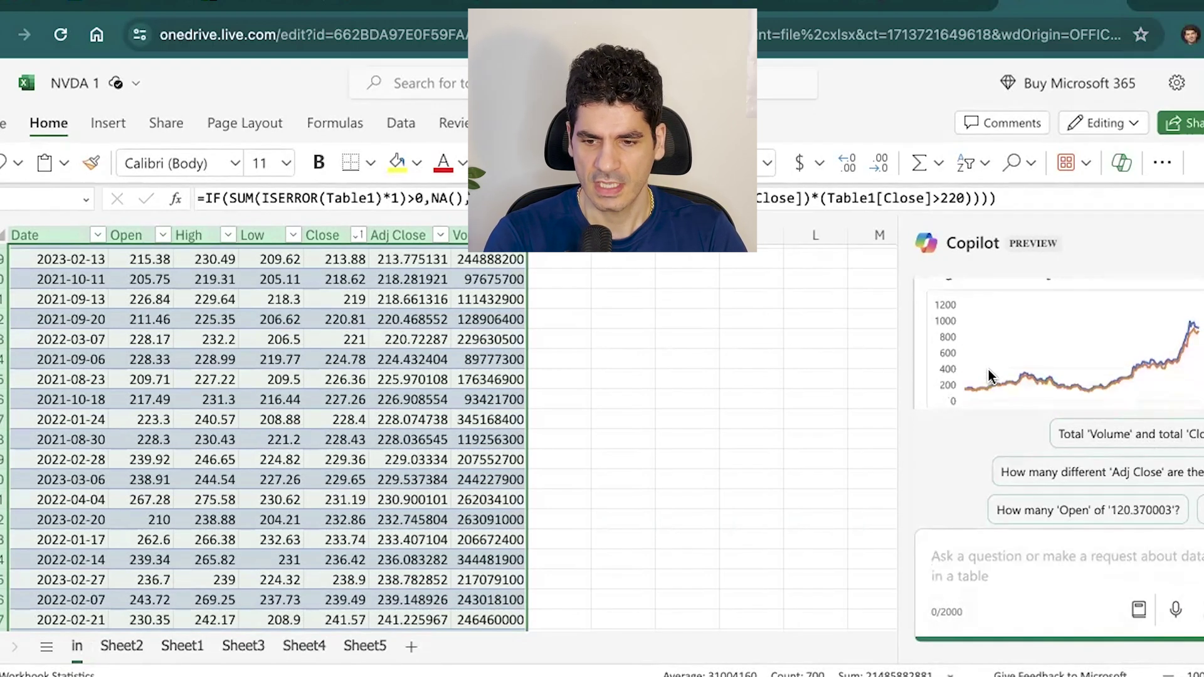
{"action": "left_click", "coordinate": [1022, 347]}
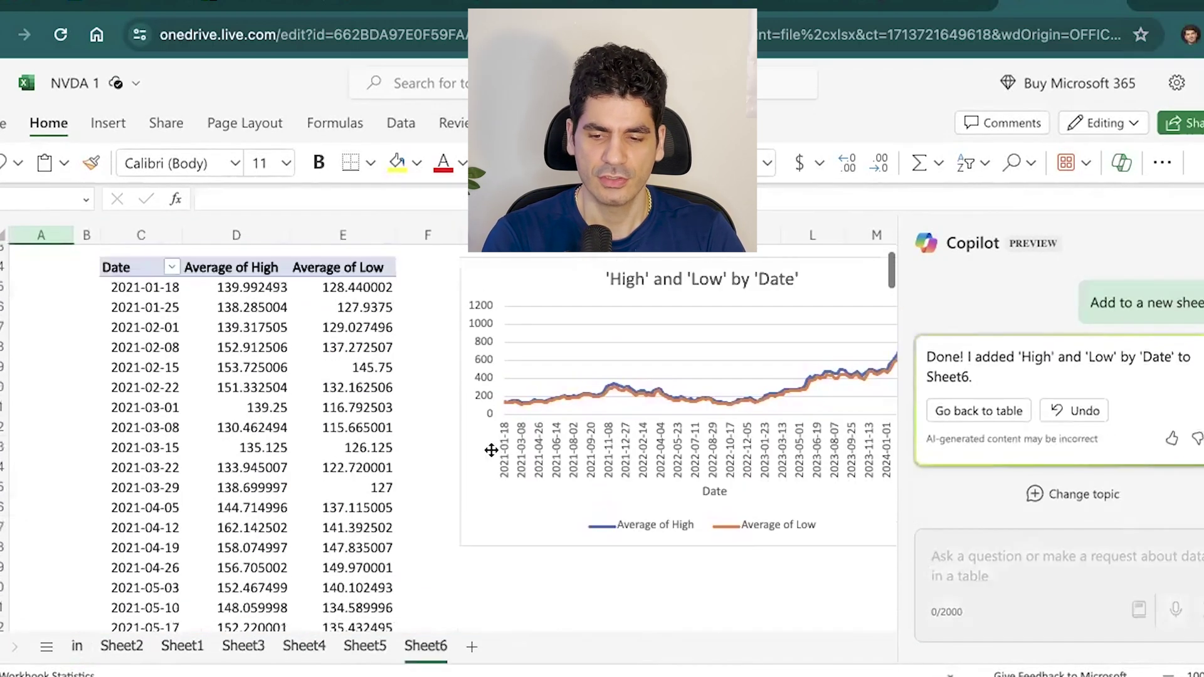
{"action": "scroll", "coordinate": [490, 449], "scroll_direction": "right", "scroll_amount": 2}
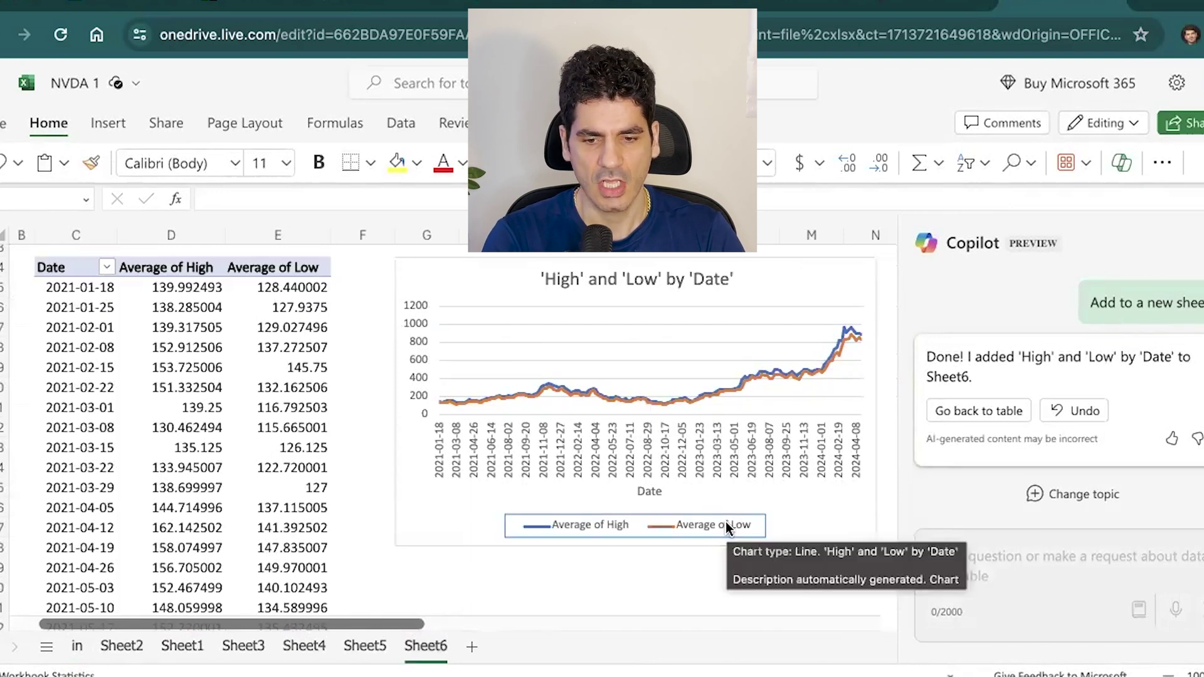
{"action": "left_click", "coordinate": [77, 646]}
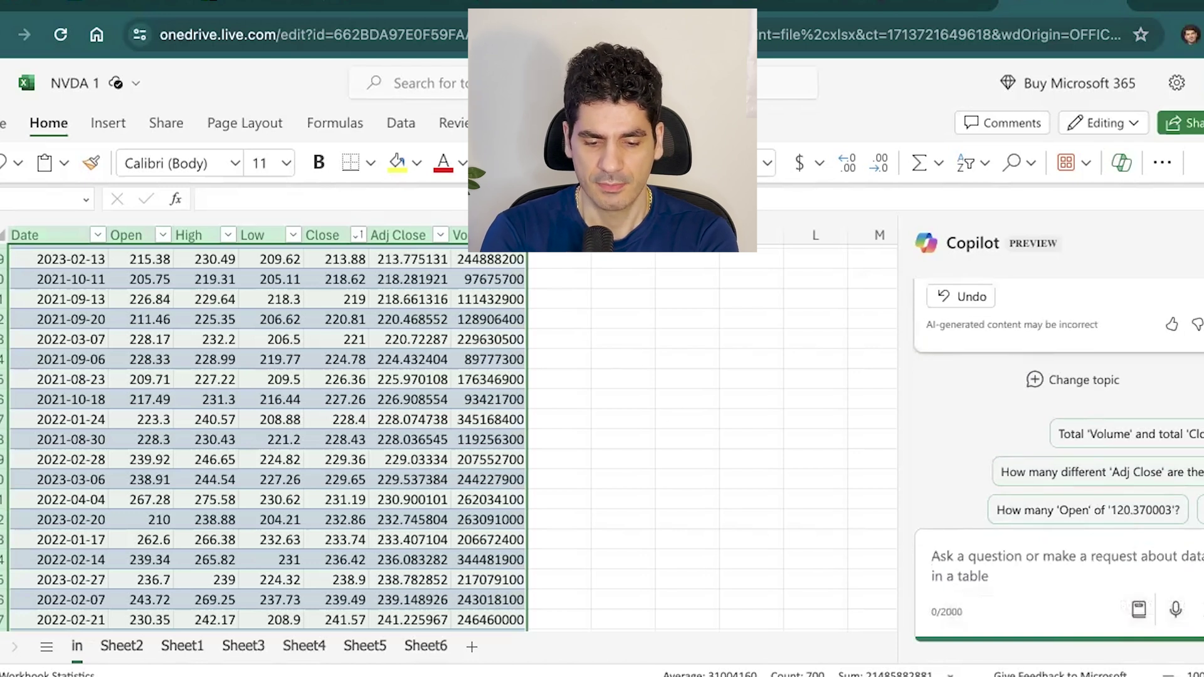
- Ask Copilot to 'add new column for volatility of the stock' and insert its (High − Low) / Open column
{"action": "left_click", "coordinate": [985, 554]}
{"action": "type", "text": "add new column for volatility of the stock"}
{"action": "left_click_drag", "start_coordinate": [1060, 576], "coordinate": [1189, 575]}
{"action": "left_click", "coordinate": [1199, 610]}
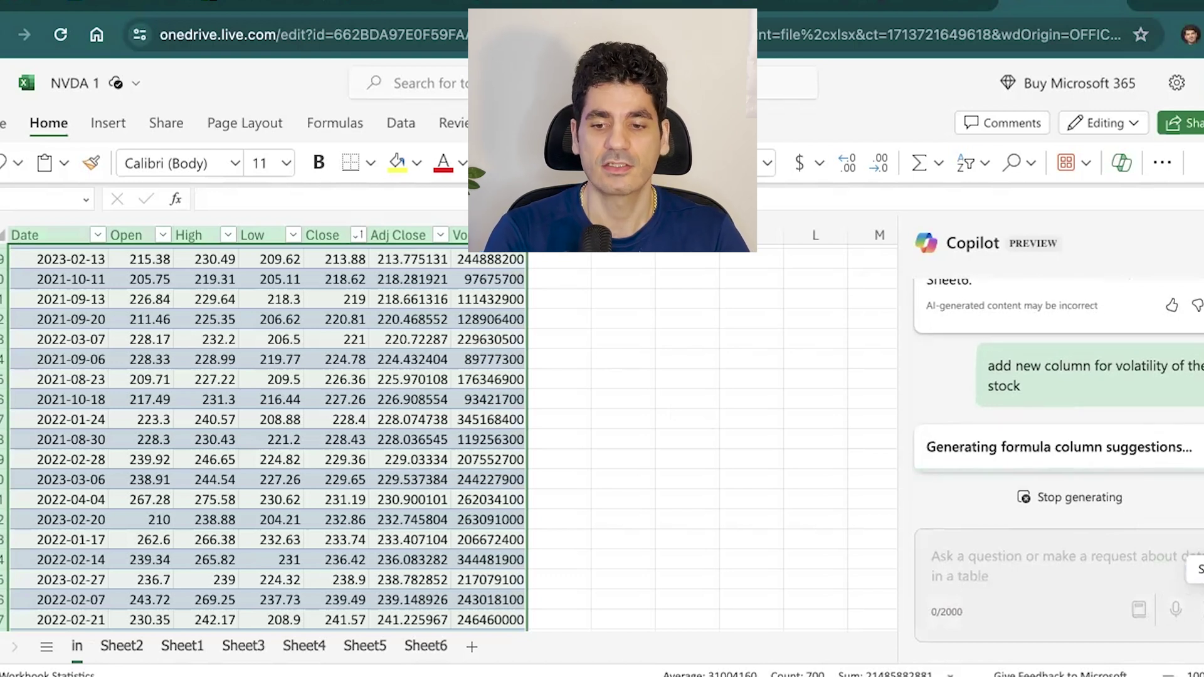
{"action": "scroll", "coordinate": [1079, 382], "scroll_direction": "up", "scroll_amount": 5}
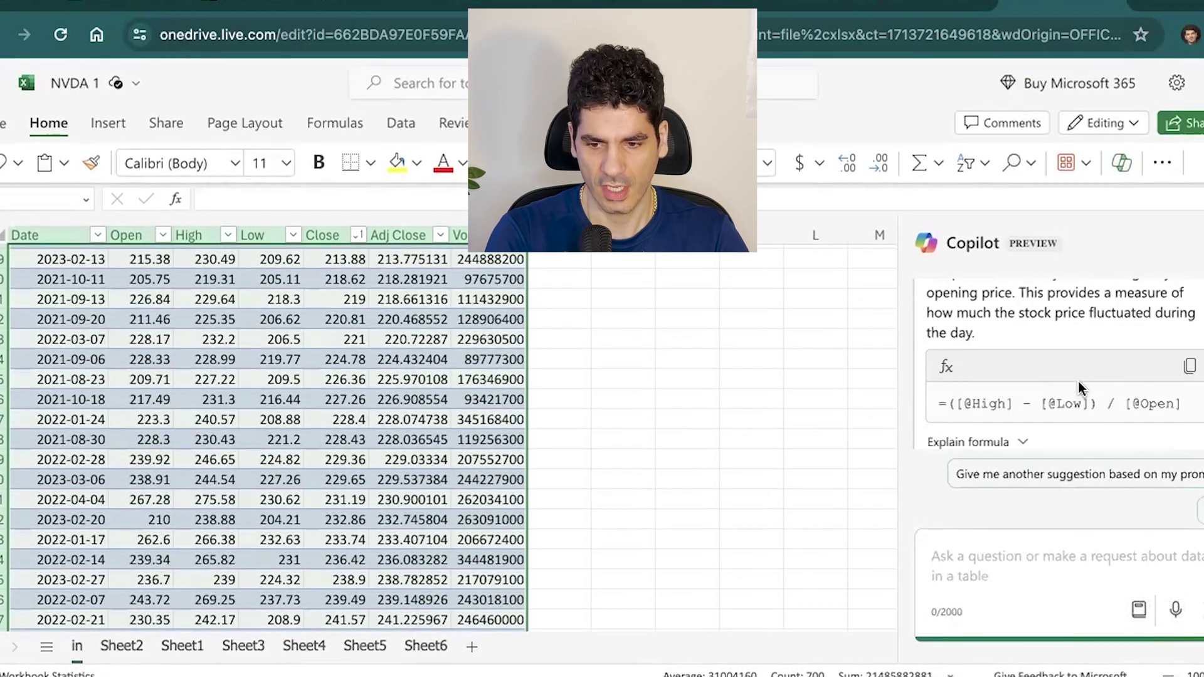
{"action": "scroll", "coordinate": [1079, 381], "scroll_direction": "down", "scroll_amount": 5}
{"action": "scroll", "coordinate": [1079, 381], "scroll_direction": "up", "scroll_amount": 4}
{"action": "scroll", "coordinate": [1001, 316], "scroll_direction": "down", "scroll_amount": 2}
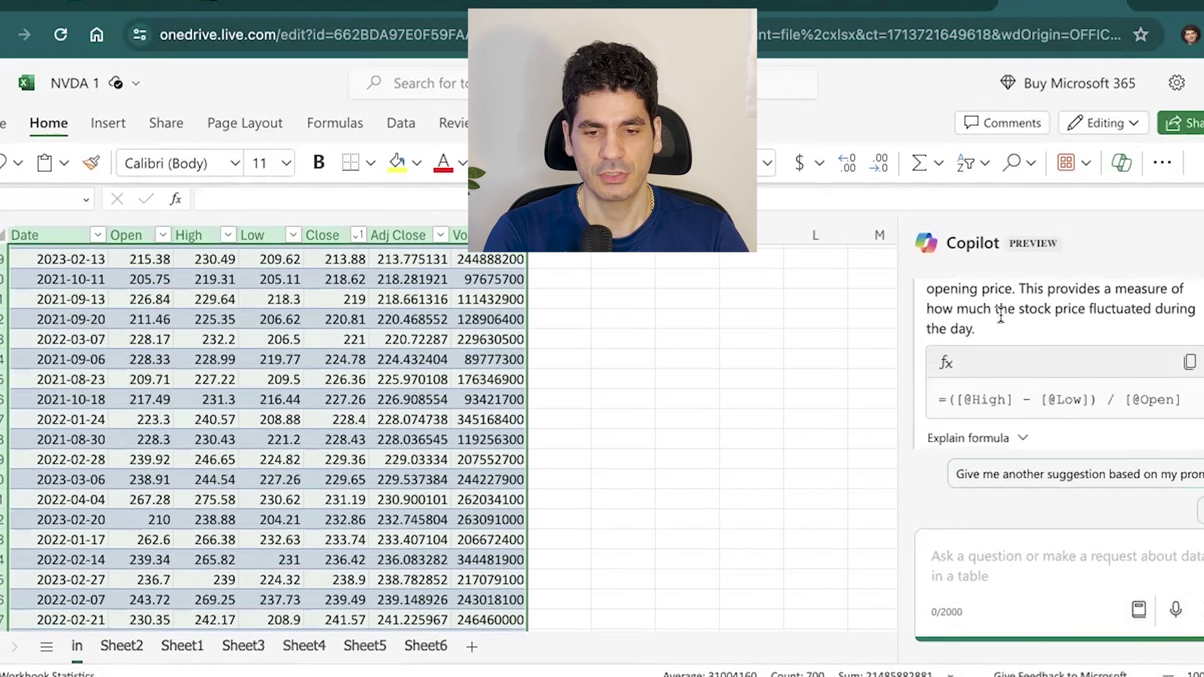
{"action": "scroll", "coordinate": [1136, 419], "scroll_direction": "down", "scroll_amount": 2}
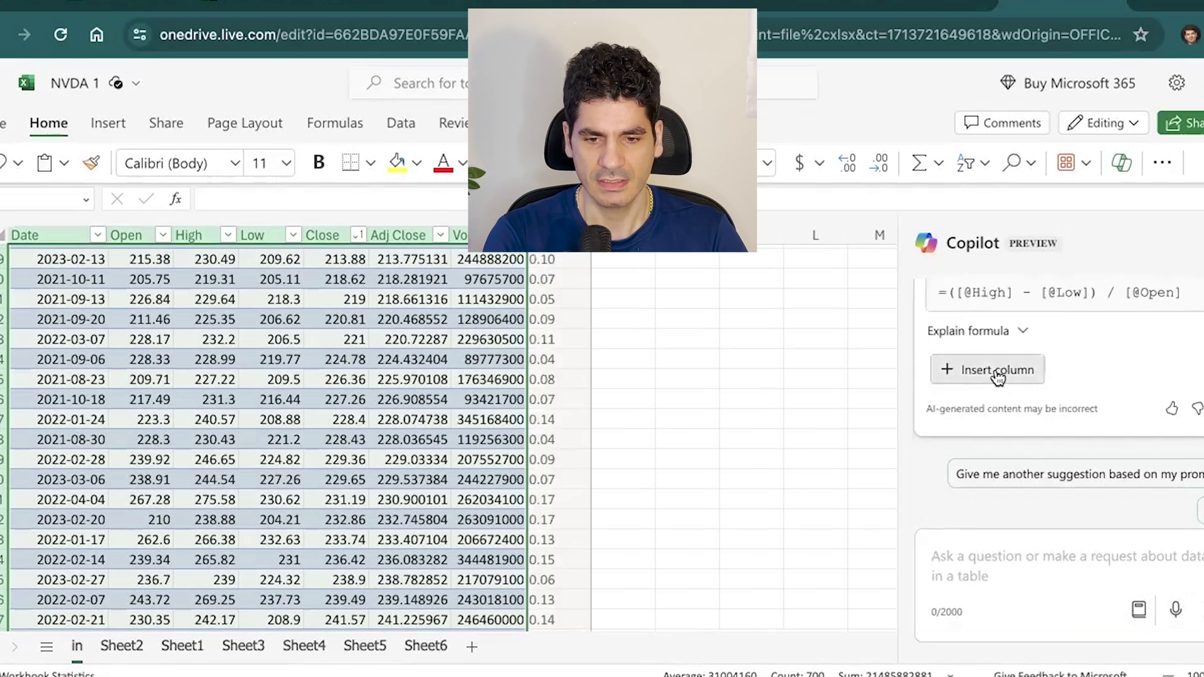
{"action": "left_click", "coordinate": [992, 371]}
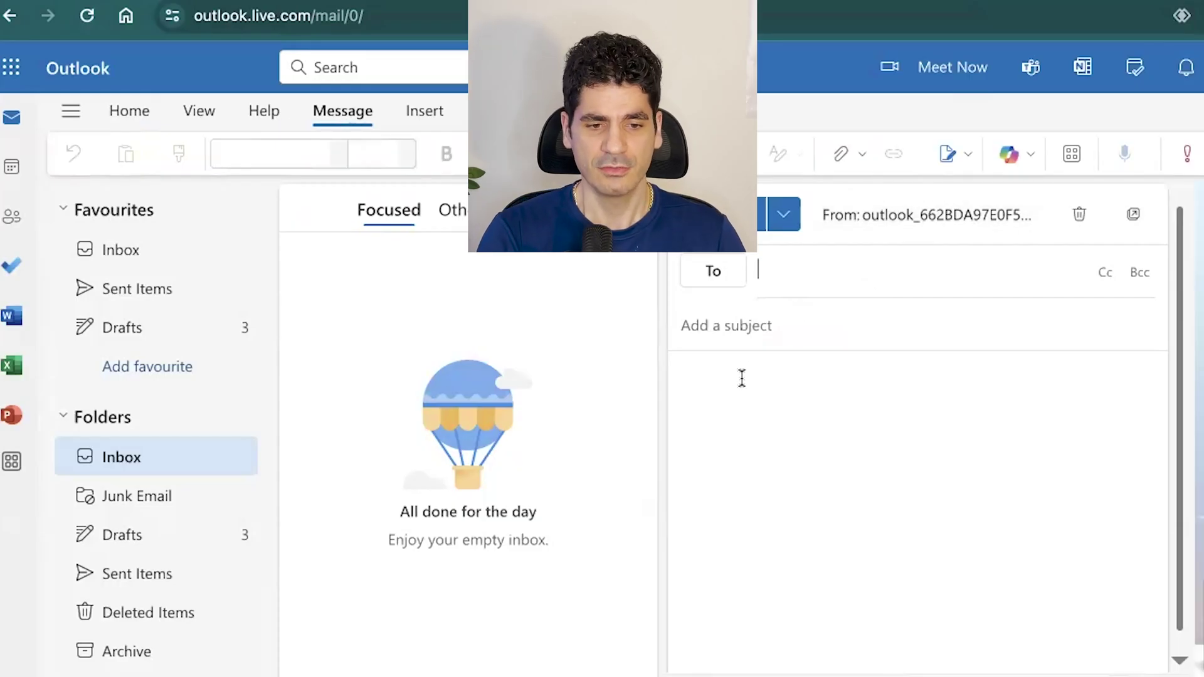
- Have Copilot draft a Medium-length email asking a professor to extend the project deadline
{"action": "left_click", "coordinate": [748, 374]}
{"action": "left_click", "coordinate": [1004, 155]}
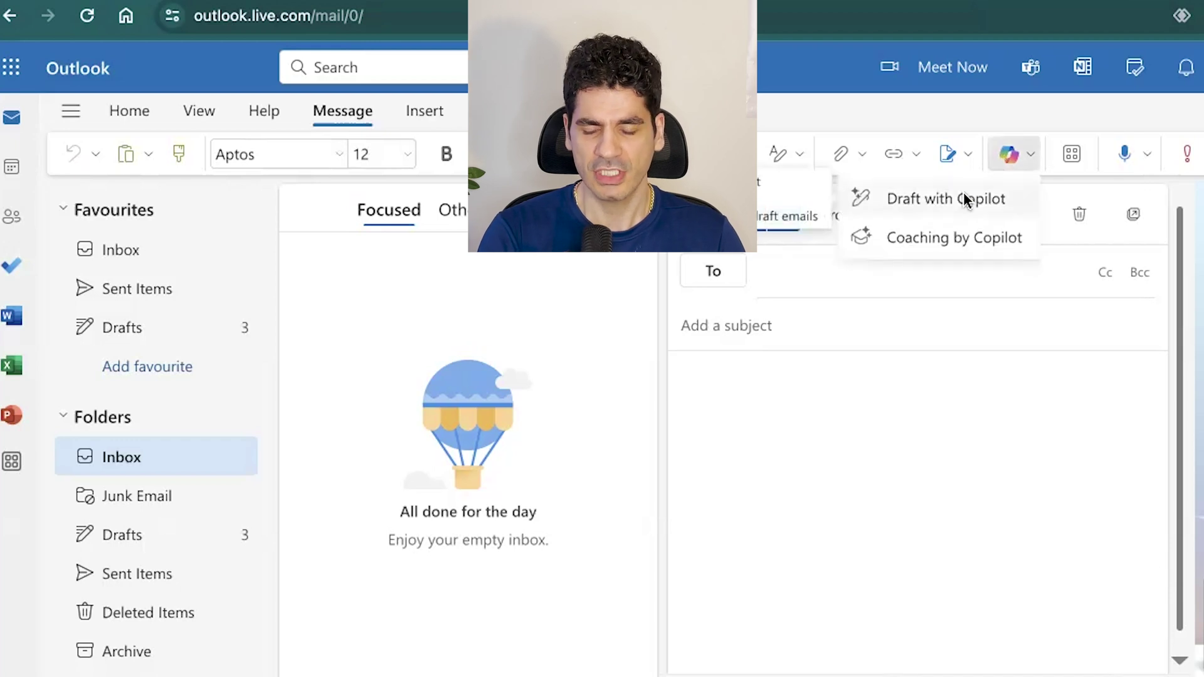
{"action": "left_click", "coordinate": [964, 192]}
{"action": "type", "text": "write an email to my prof asking for an extem"}
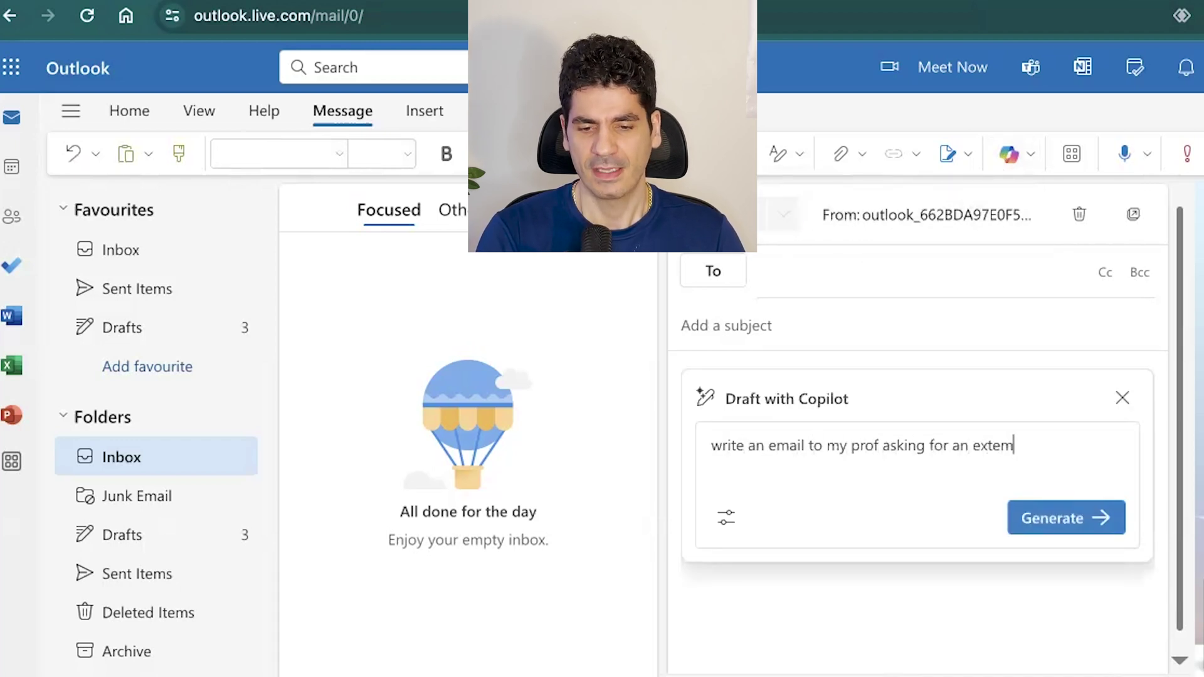
{"action": "type", "text": "ject deadline"}
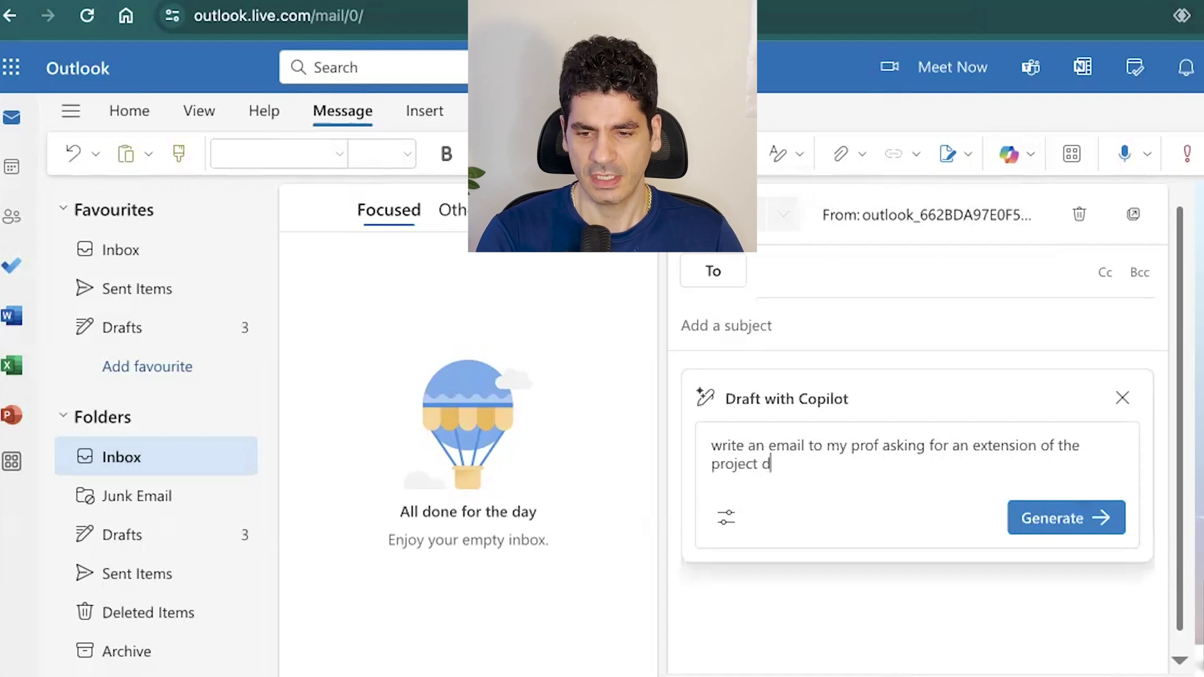
{"action": "left_click", "coordinate": [727, 518]}
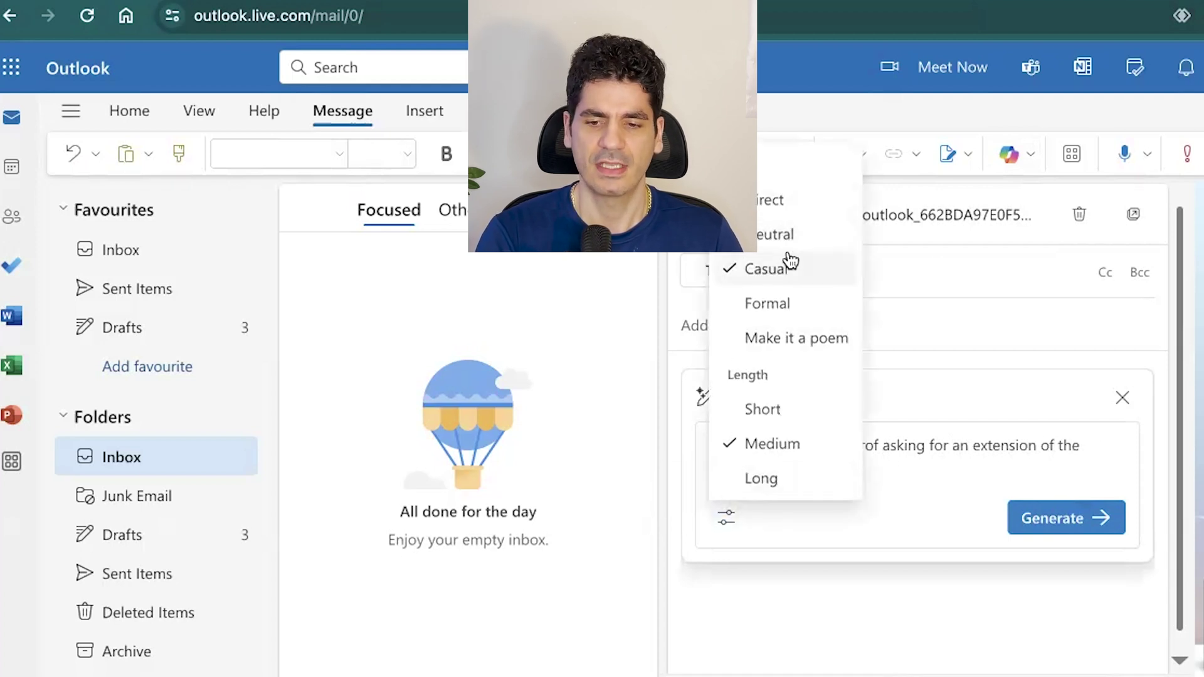
{"action": "left_click", "coordinate": [767, 414]}
{"action": "left_click", "coordinate": [856, 448]}
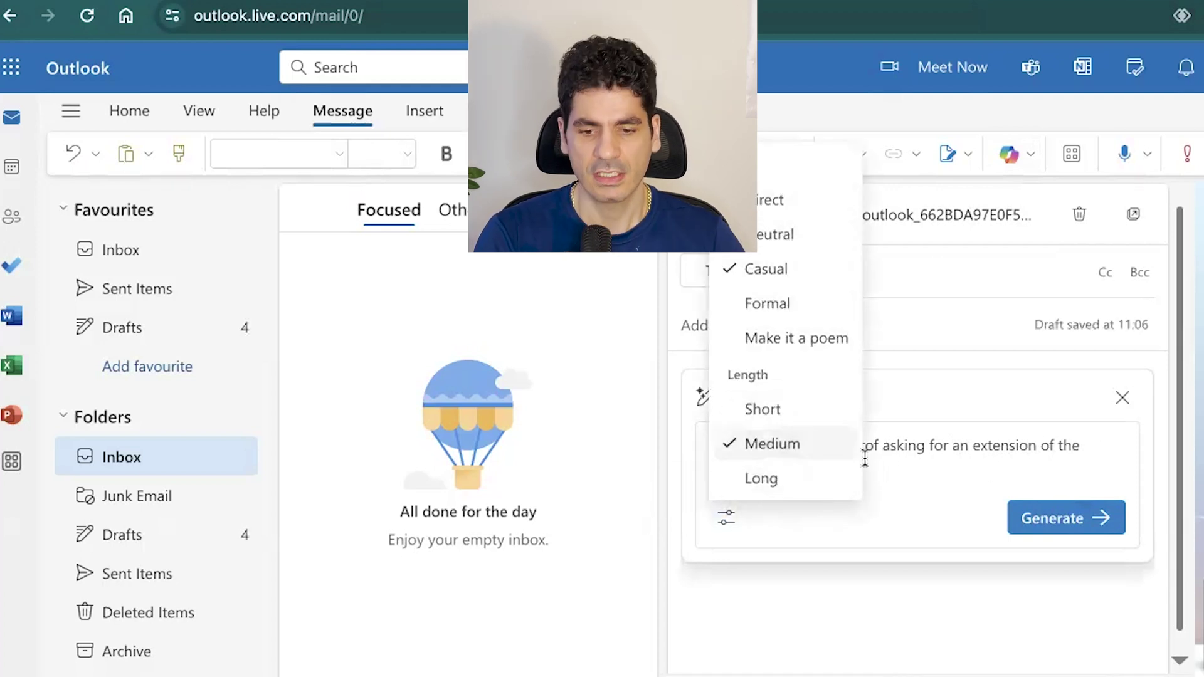
{"action": "left_click", "coordinate": [1086, 515]}
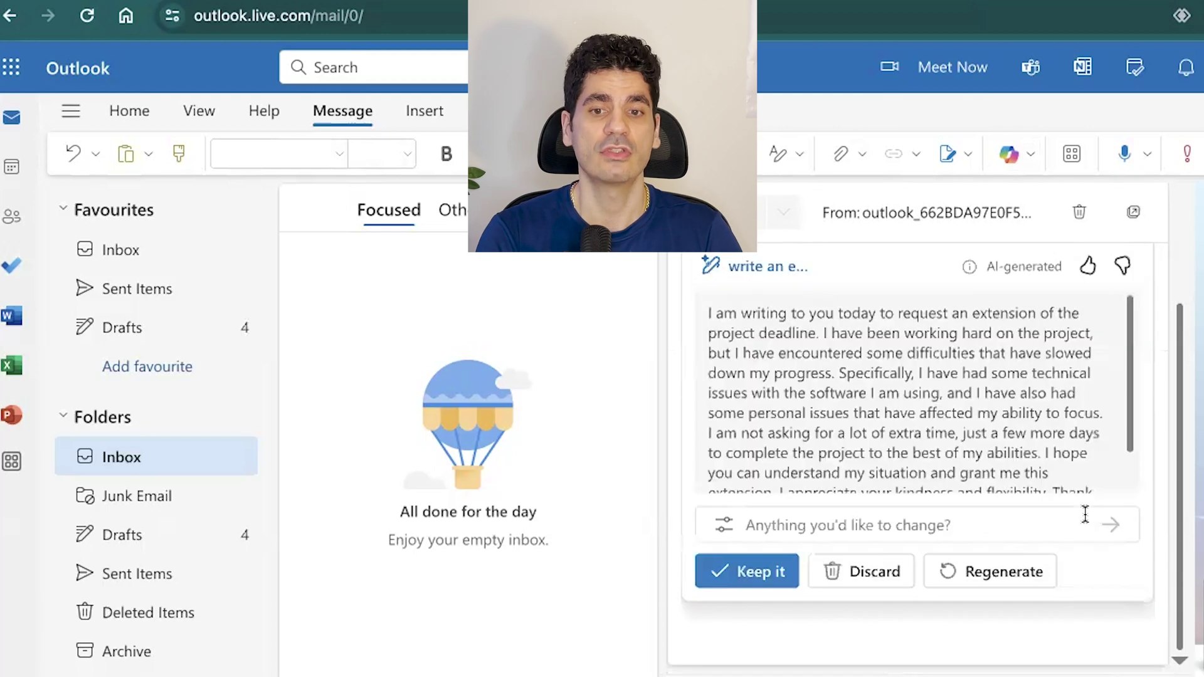
- Review the draft, regenerate a second version (2 of 2), and keep it in the body
{"action": "scroll", "coordinate": [878, 404], "scroll_direction": "down", "scroll_amount": 2}
{"action": "scroll", "coordinate": [840, 398], "scroll_direction": "up", "scroll_amount": 2}
{"action": "scroll", "coordinate": [795, 483], "scroll_direction": "up", "scroll_amount": 3}
{"action": "scroll", "coordinate": [833, 451], "scroll_direction": "down", "scroll_amount": 5}
{"action": "left_click", "coordinate": [990, 568]}
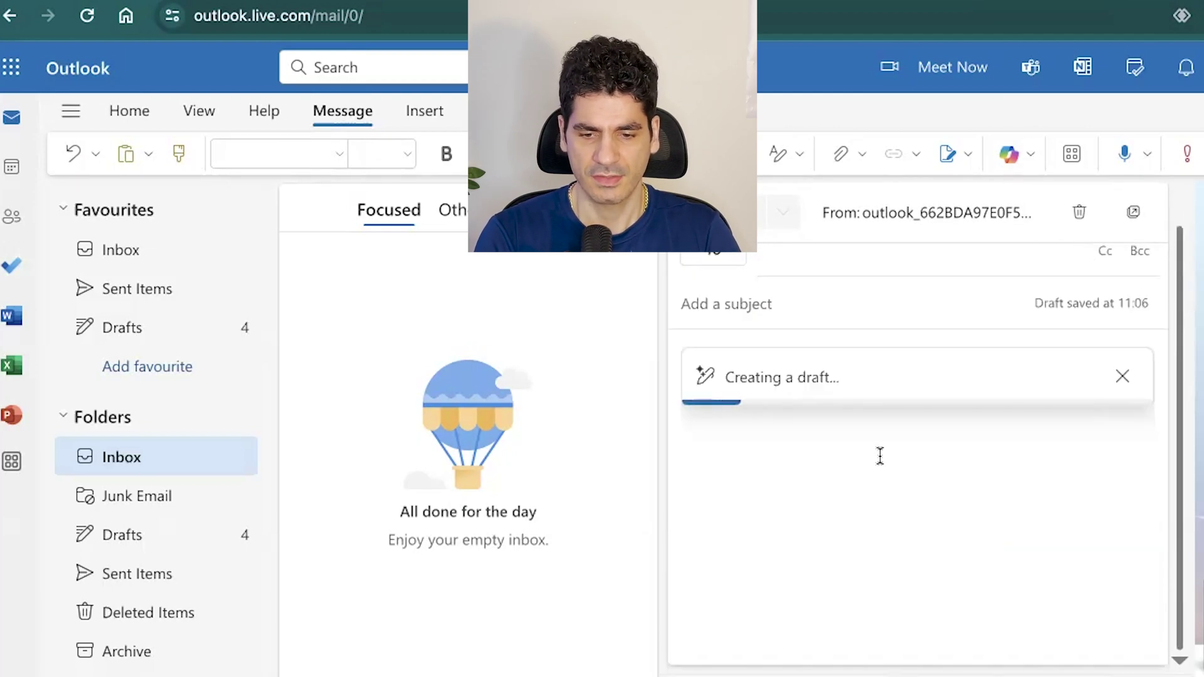
{"action": "left_click", "coordinate": [744, 570]}
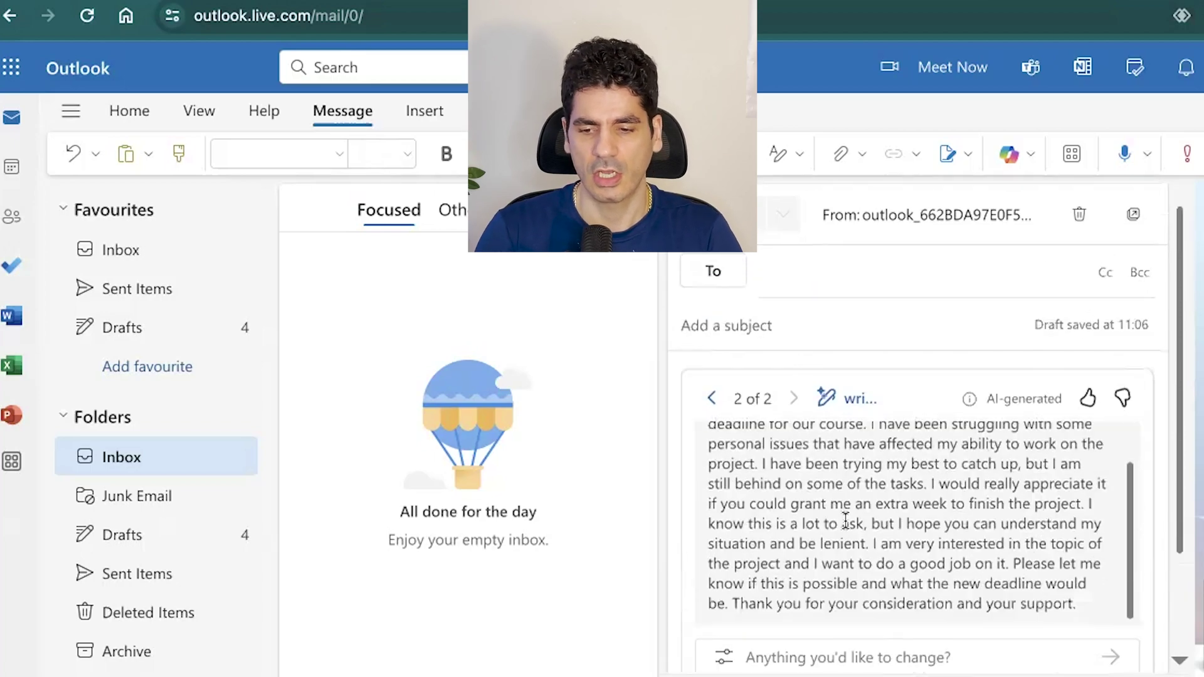